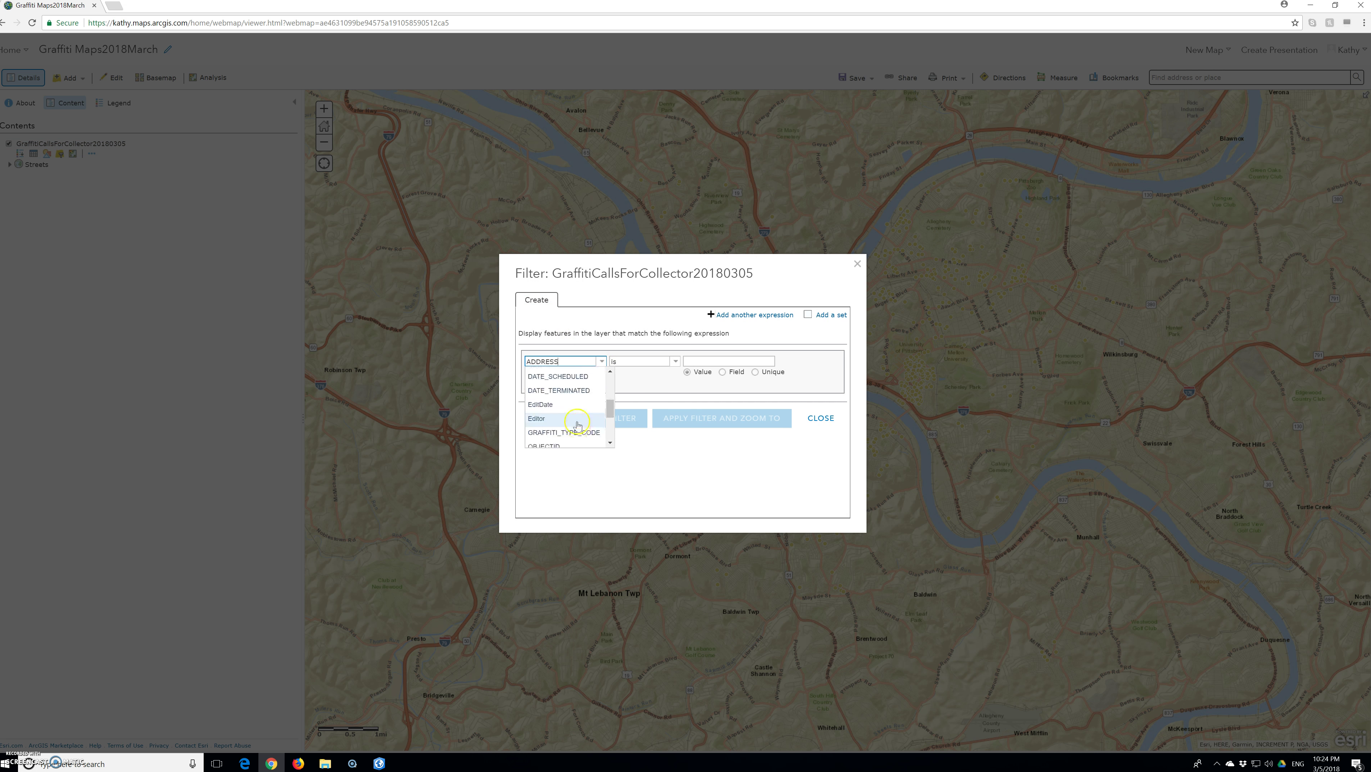
Set the layer's filter expression to match features where DATE_APPROVED is blank.
click(591, 433)
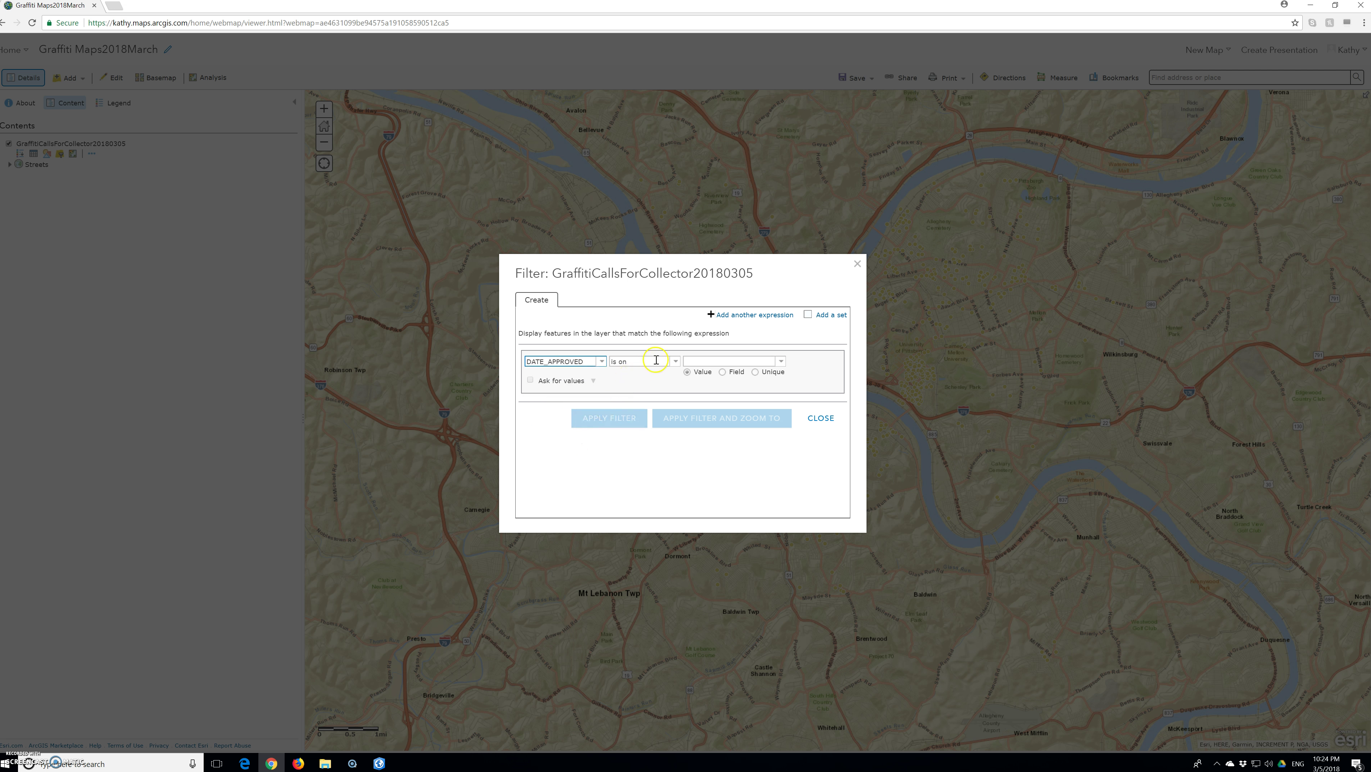
click(675, 361)
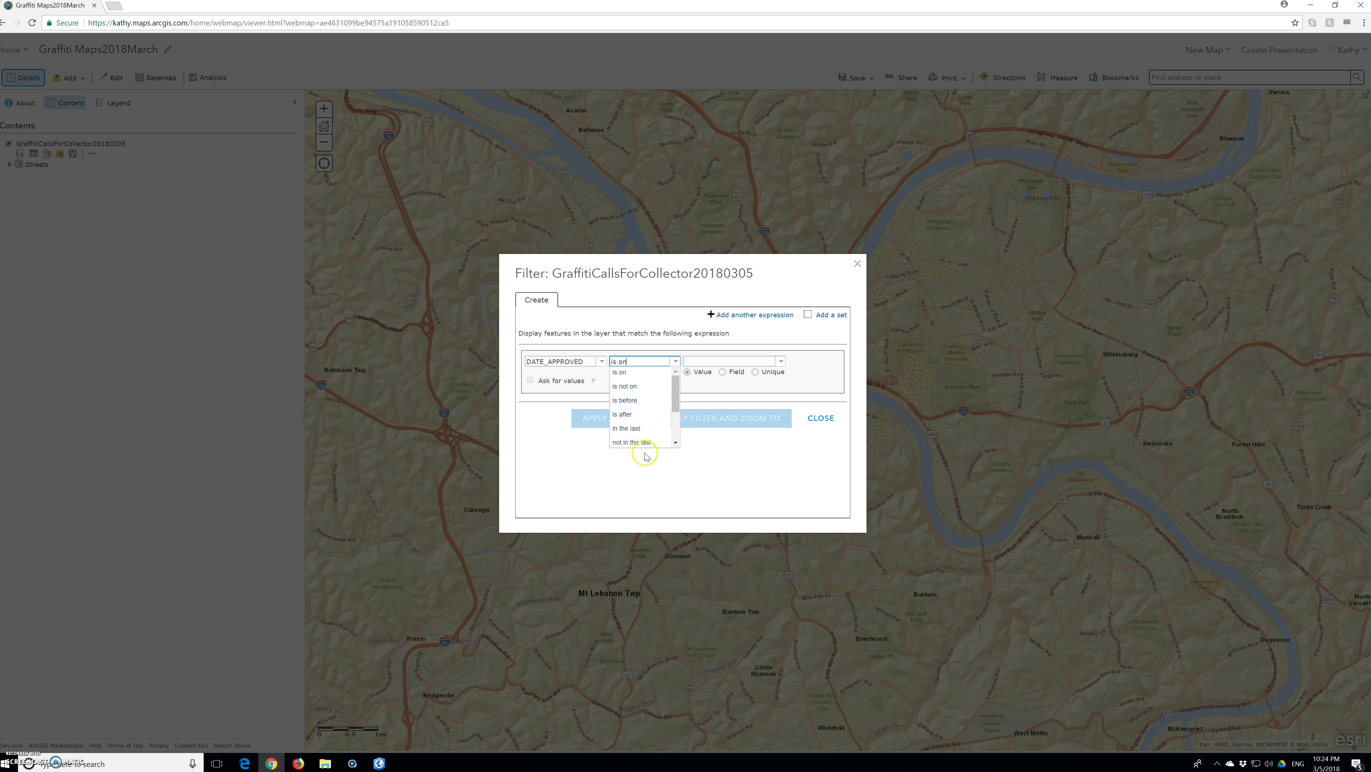
scroll(645, 449, down, 2)
click(643, 430)
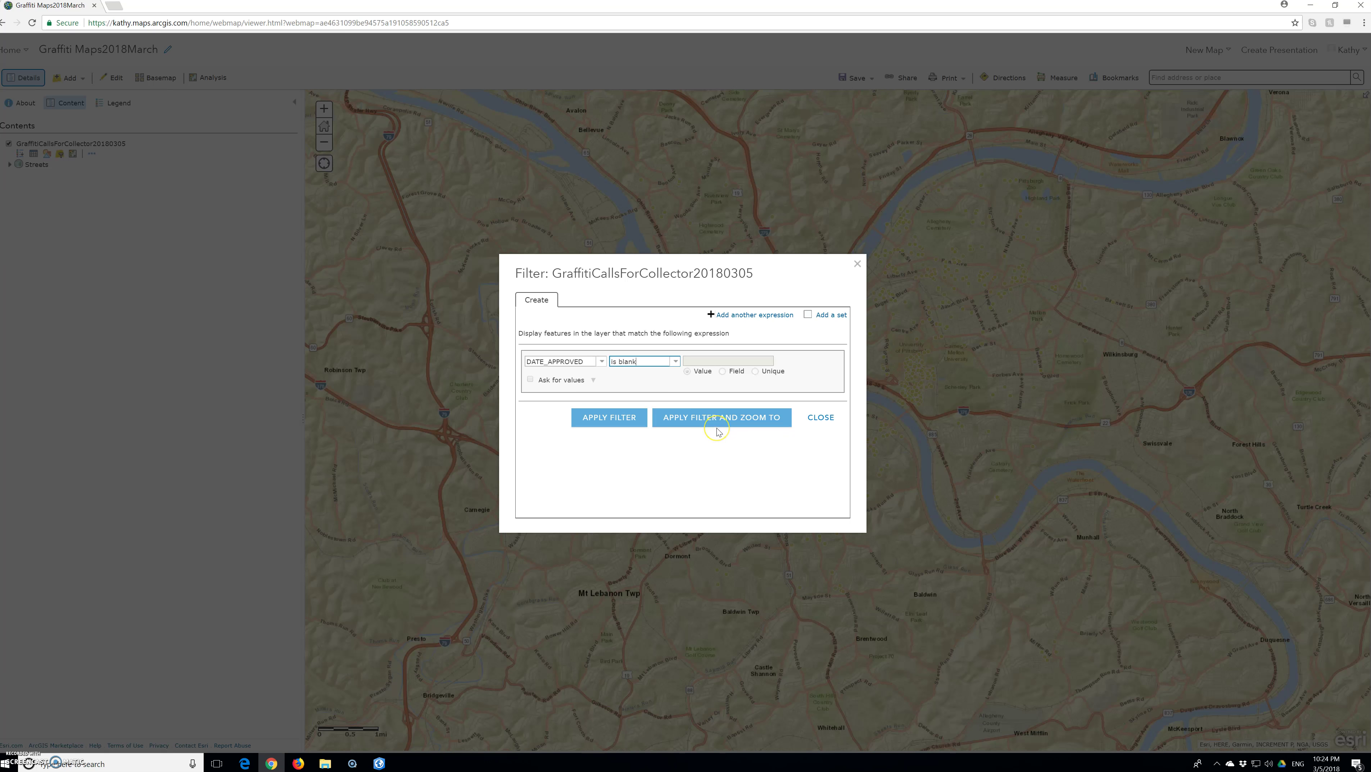
click(716, 425)
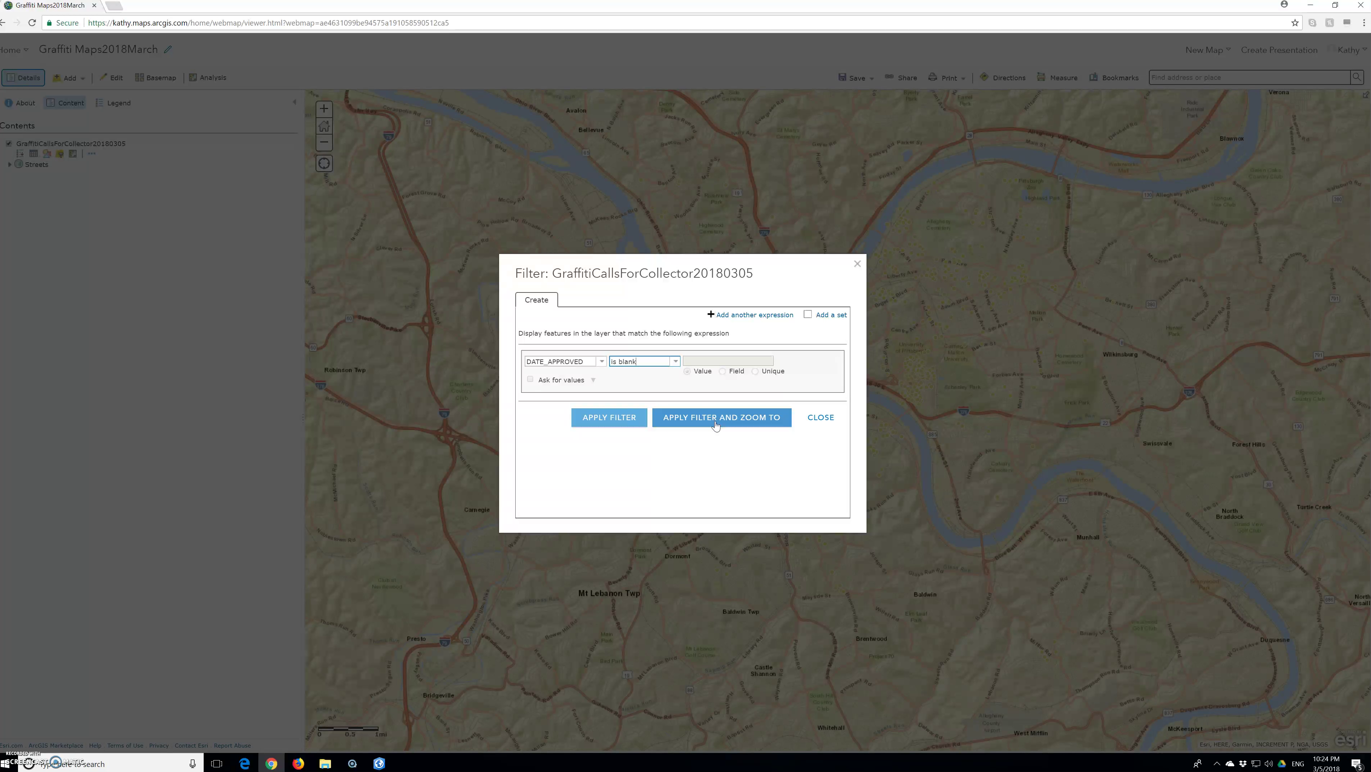
click(728, 429)
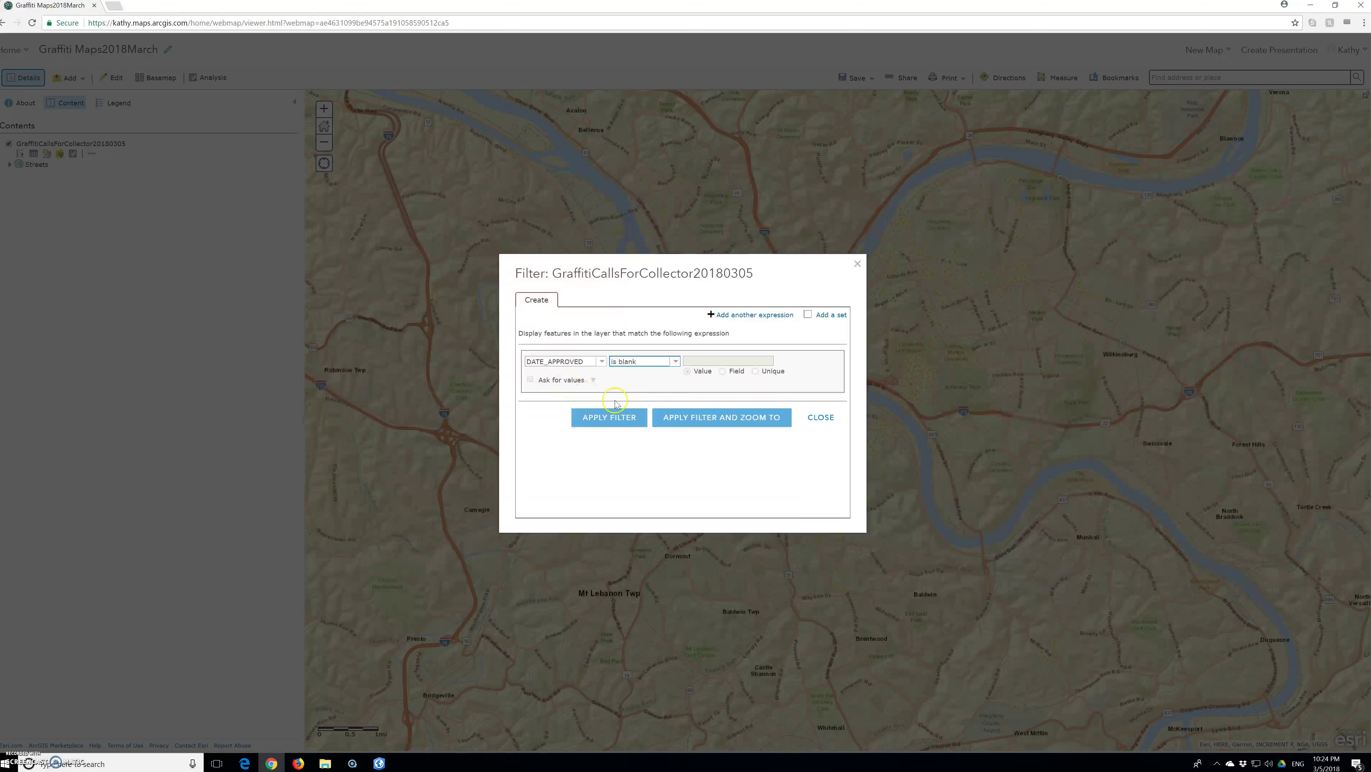
click(684, 418)
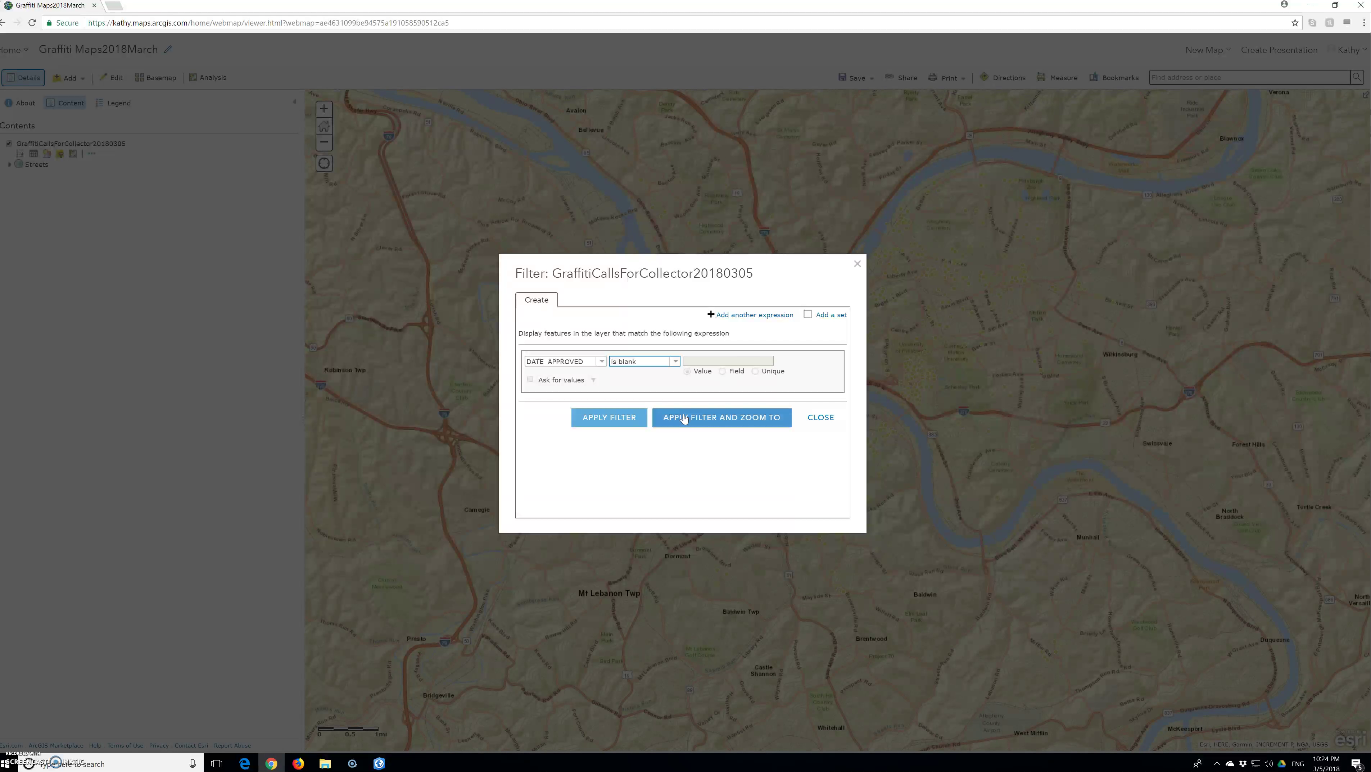
Add a second filter expression requiring DATE_TERMINATED to be blank, and apply the filter to the layer.
click(734, 316)
click(571, 410)
click(602, 407)
scroll(580, 470, down, 3)
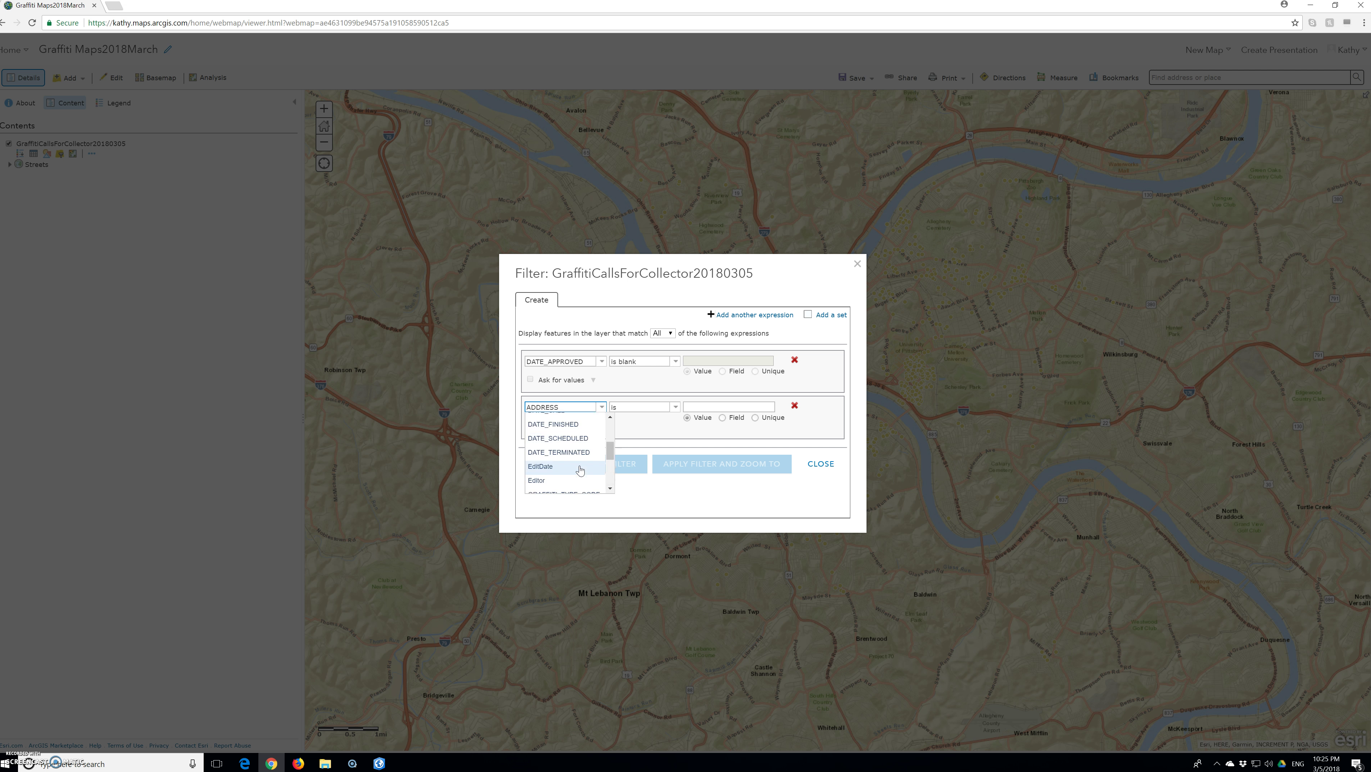
click(579, 464)
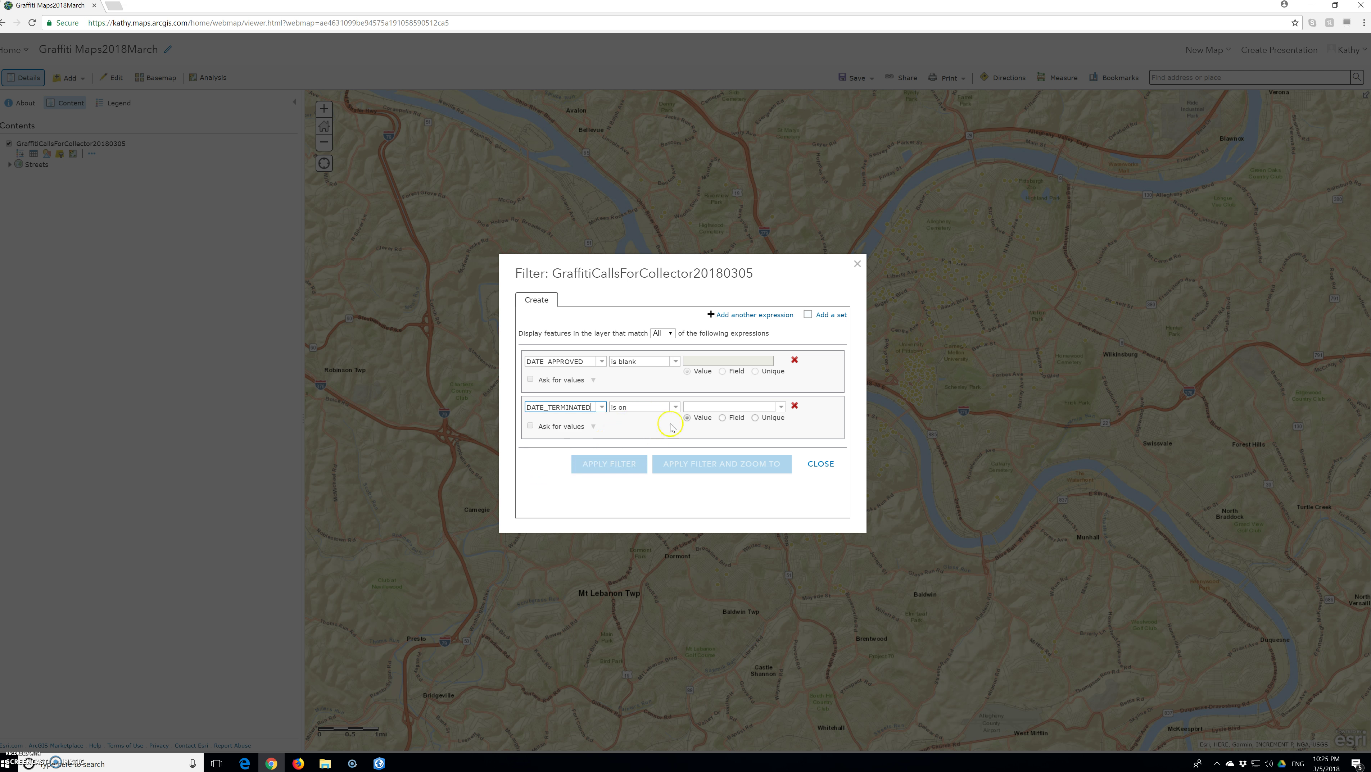
click(675, 410)
scroll(645, 474, down, 2)
click(643, 473)
click(615, 468)
click(615, 469)
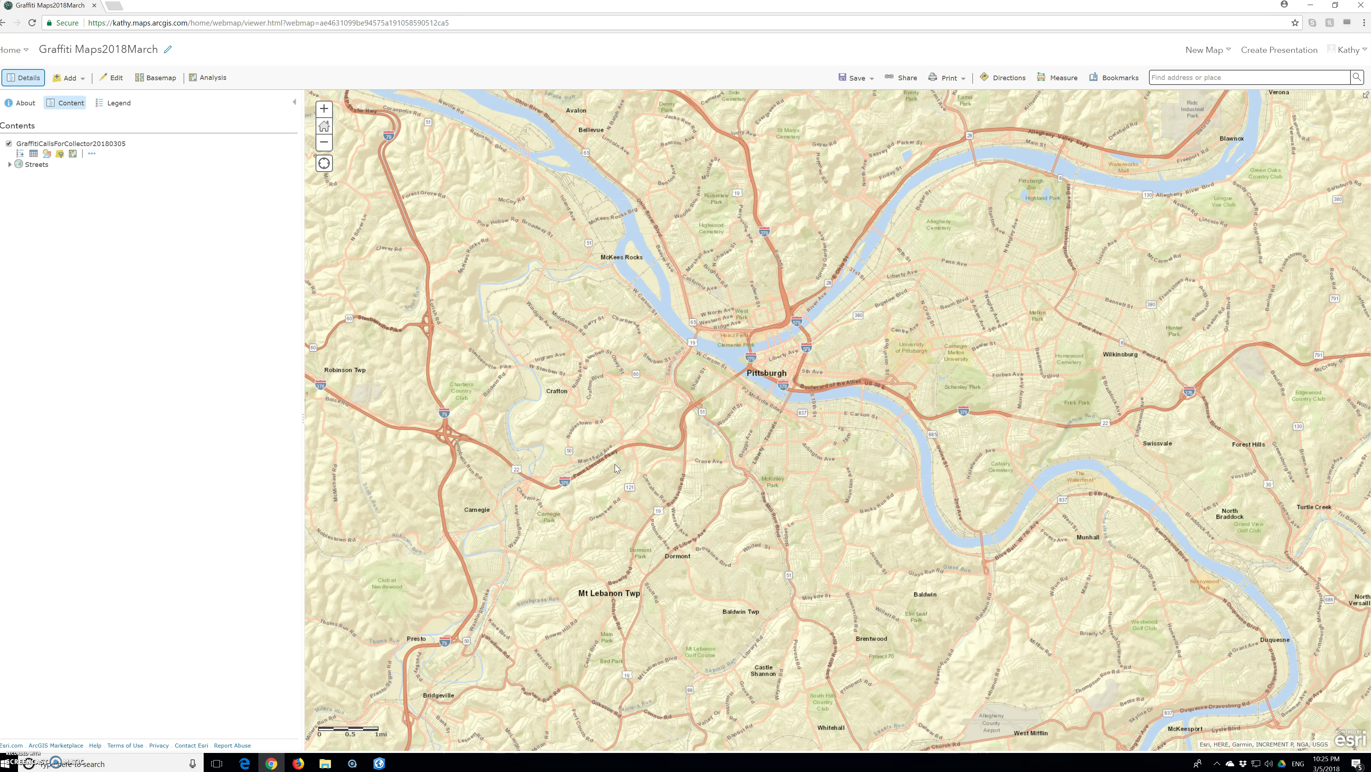
Inspect the filtered graffiti calls around central Pittsburgh with the layer's attribute table and legend open.
click(585, 500)
click(760, 466)
scroll(783, 405, up, 3)
click(34, 153)
click(20, 154)
Change the GraffitiCallsForCollector20180305 layer's single location symbol to the red circle shape.
click(91, 154)
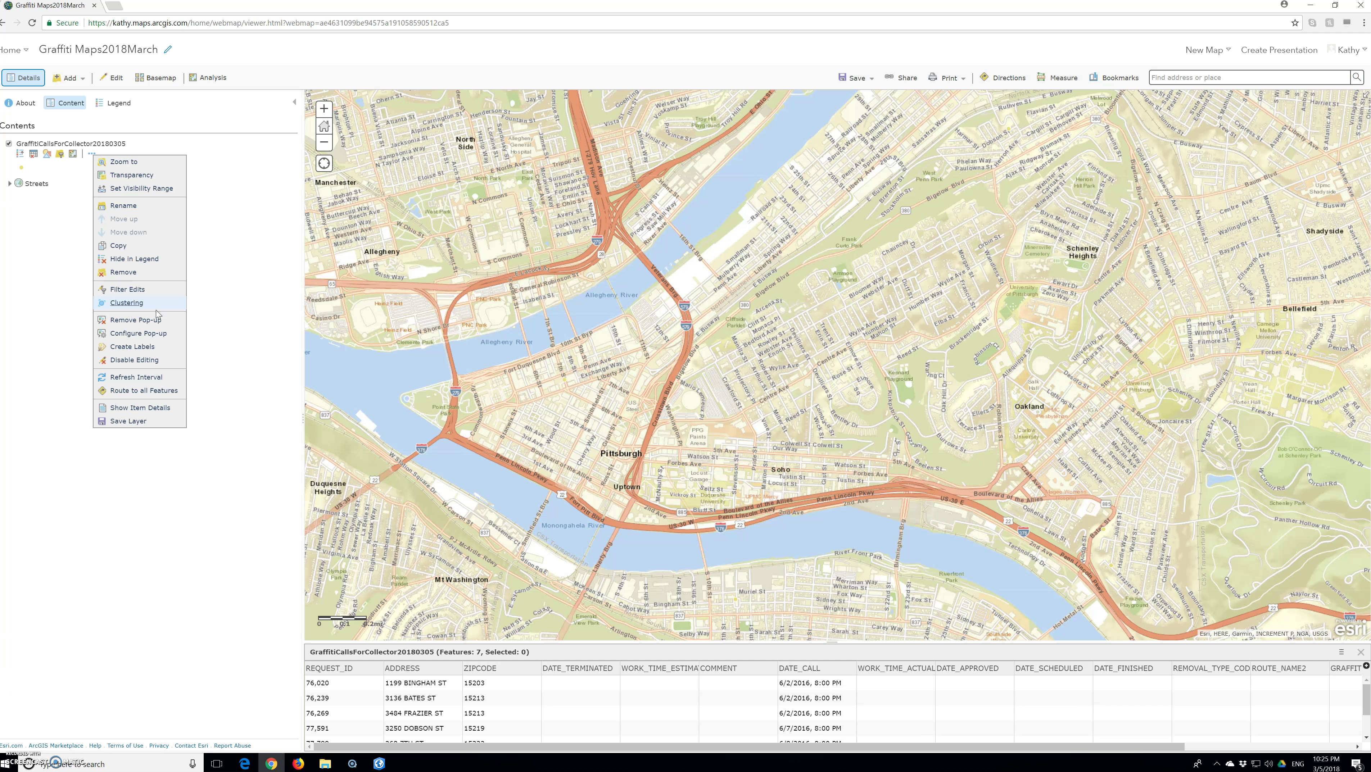
click(47, 154)
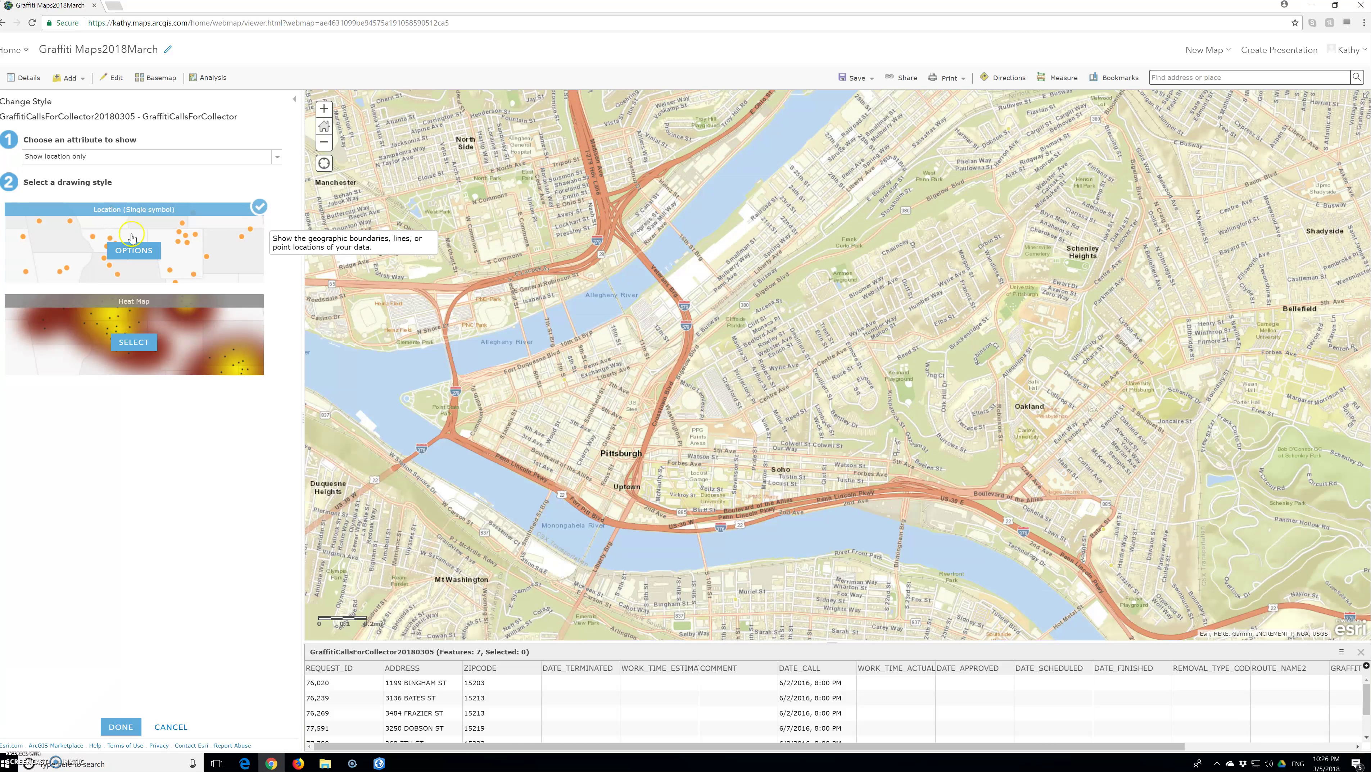
click(137, 248)
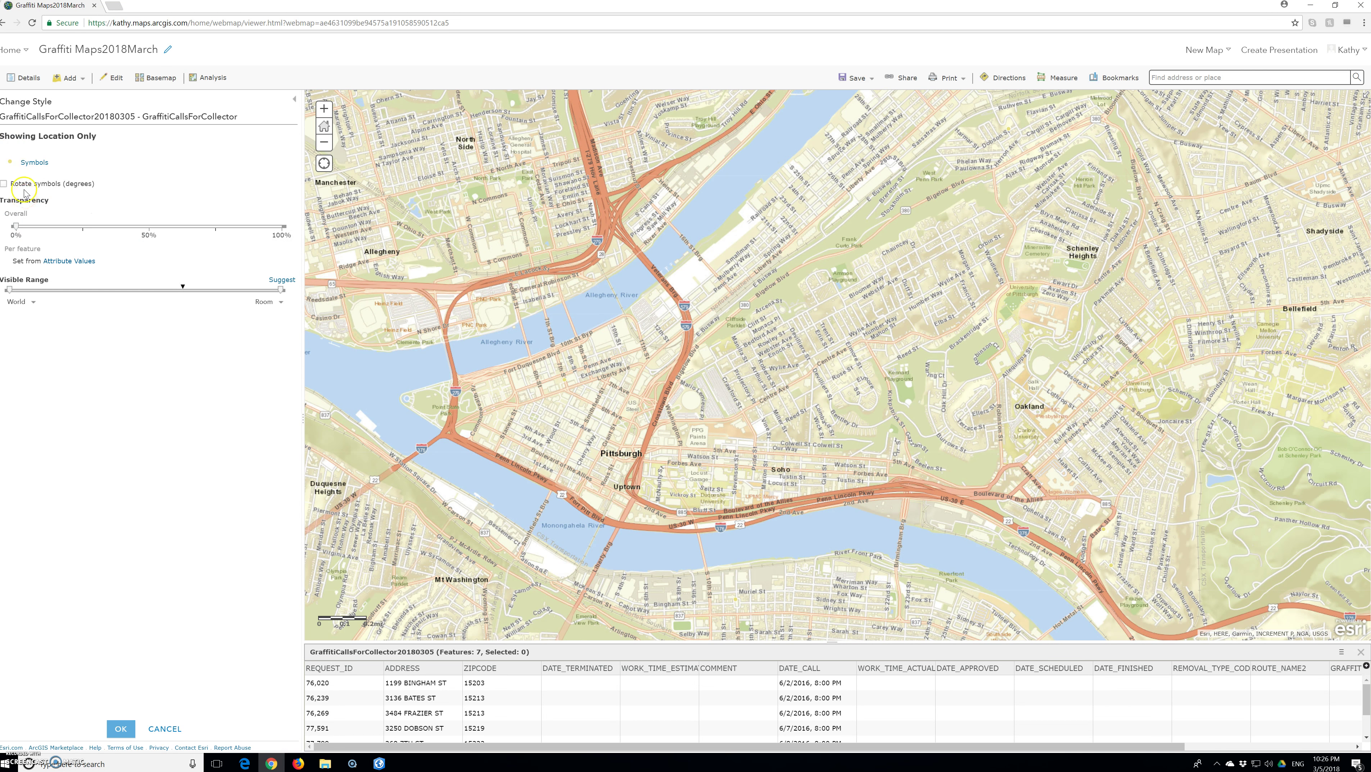
click(11, 163)
scroll(411, 247, down, 2)
click(336, 245)
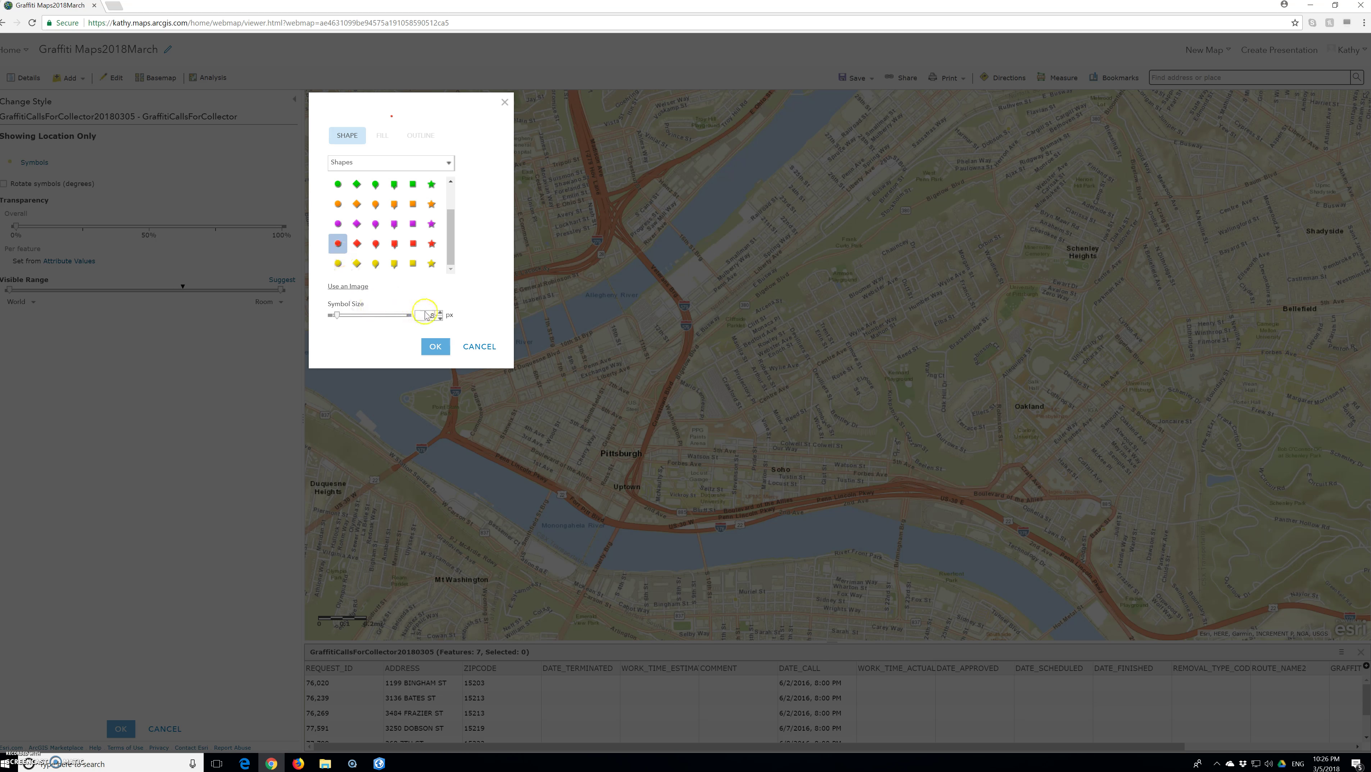
Enlarge the red circle symbol so the graffiti calls stand out on the map, and accept the symbol.
click(438, 316)
click(438, 314)
click(438, 314)
click(438, 314)
click(438, 314)
click(439, 314)
click(439, 315)
click(440, 314)
drag(344, 318, 353, 319)
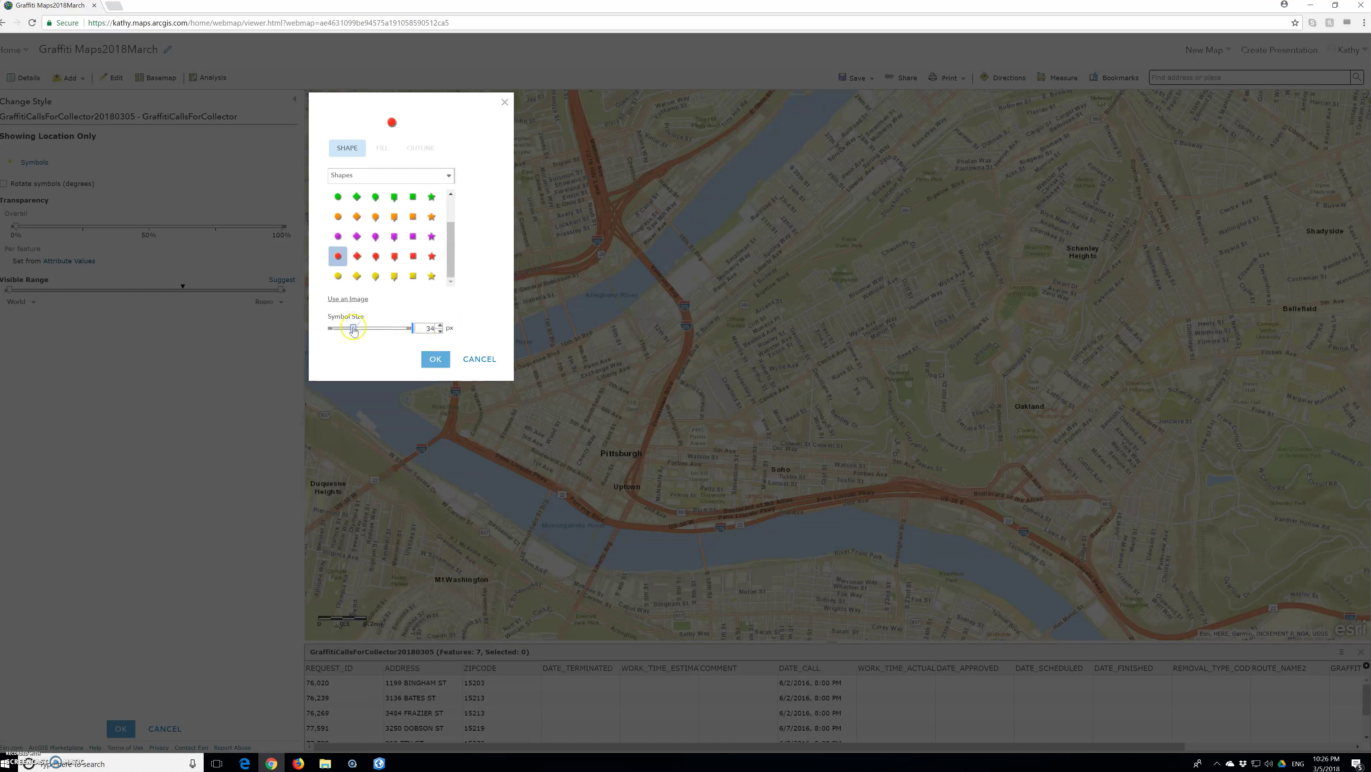
click(435, 359)
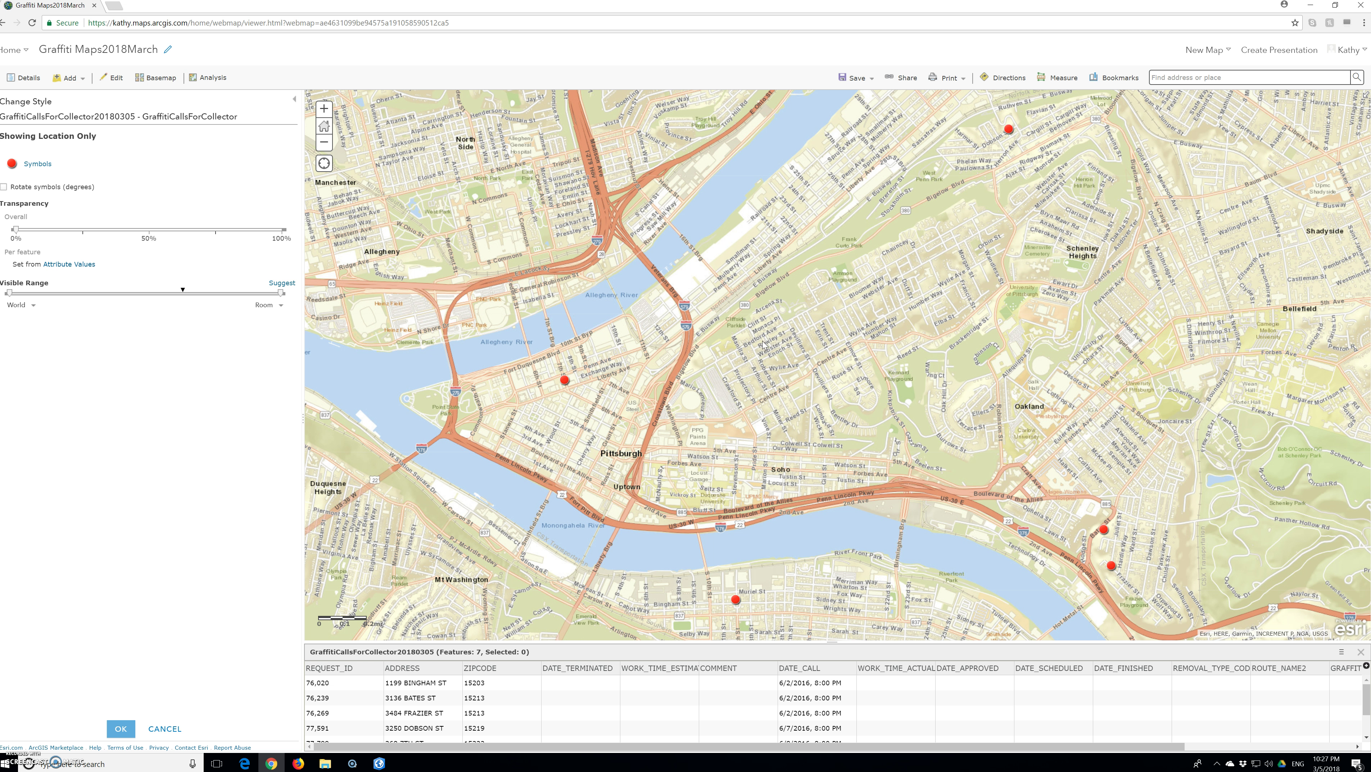
Readjust the size of the red circle symbol and finish the layer's style changes.
click(38, 163)
drag(343, 330, 354, 322)
click(435, 361)
click(121, 735)
click(122, 730)
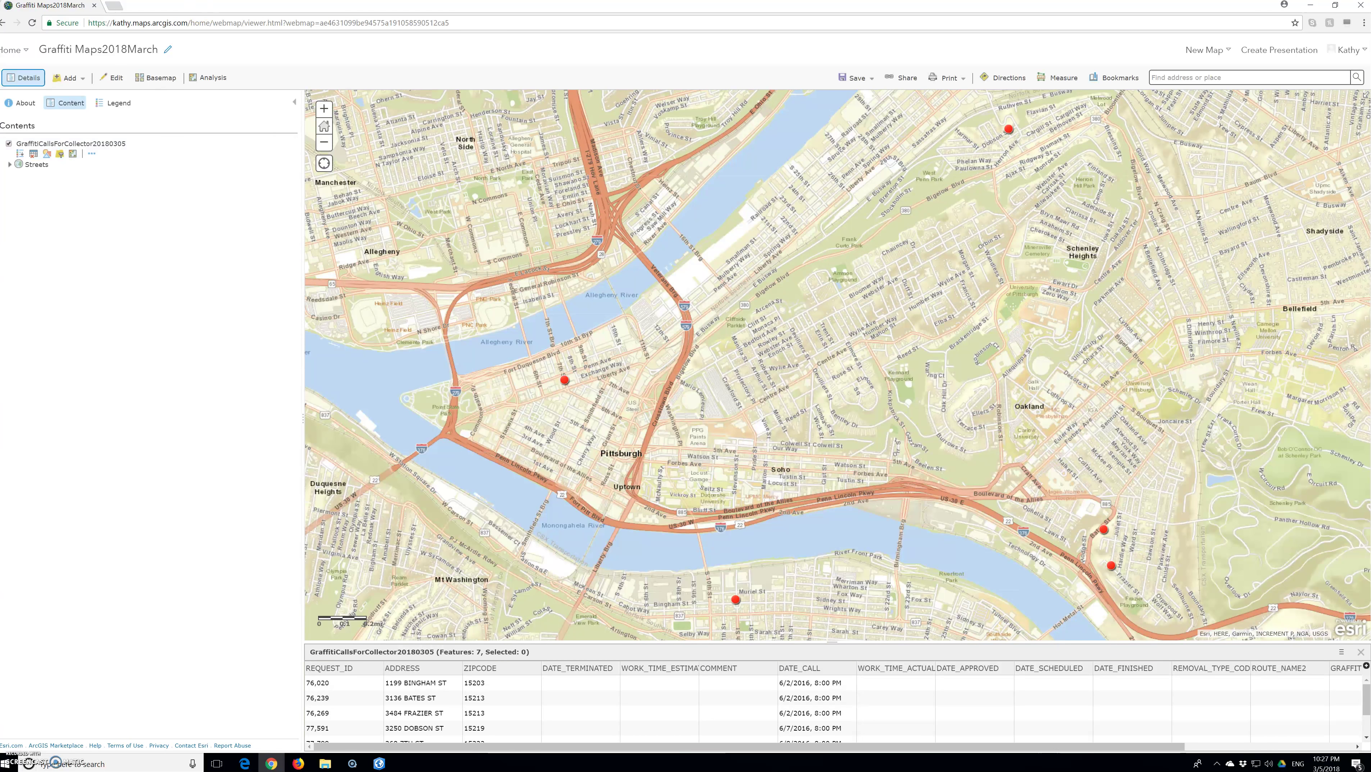
Open the attribute configuration of the graffiti layer's pop-up and turn off display for all fields.
click(91, 153)
click(55, 177)
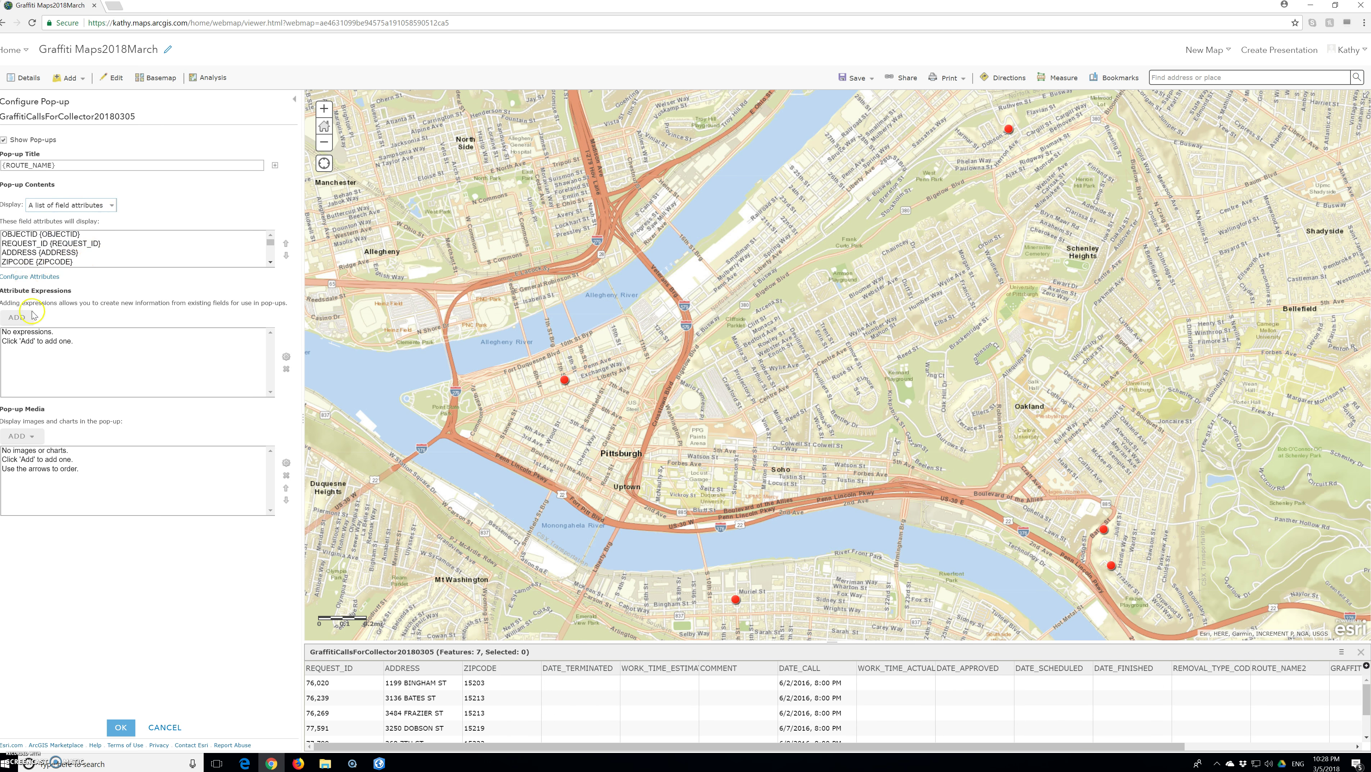
click(30, 276)
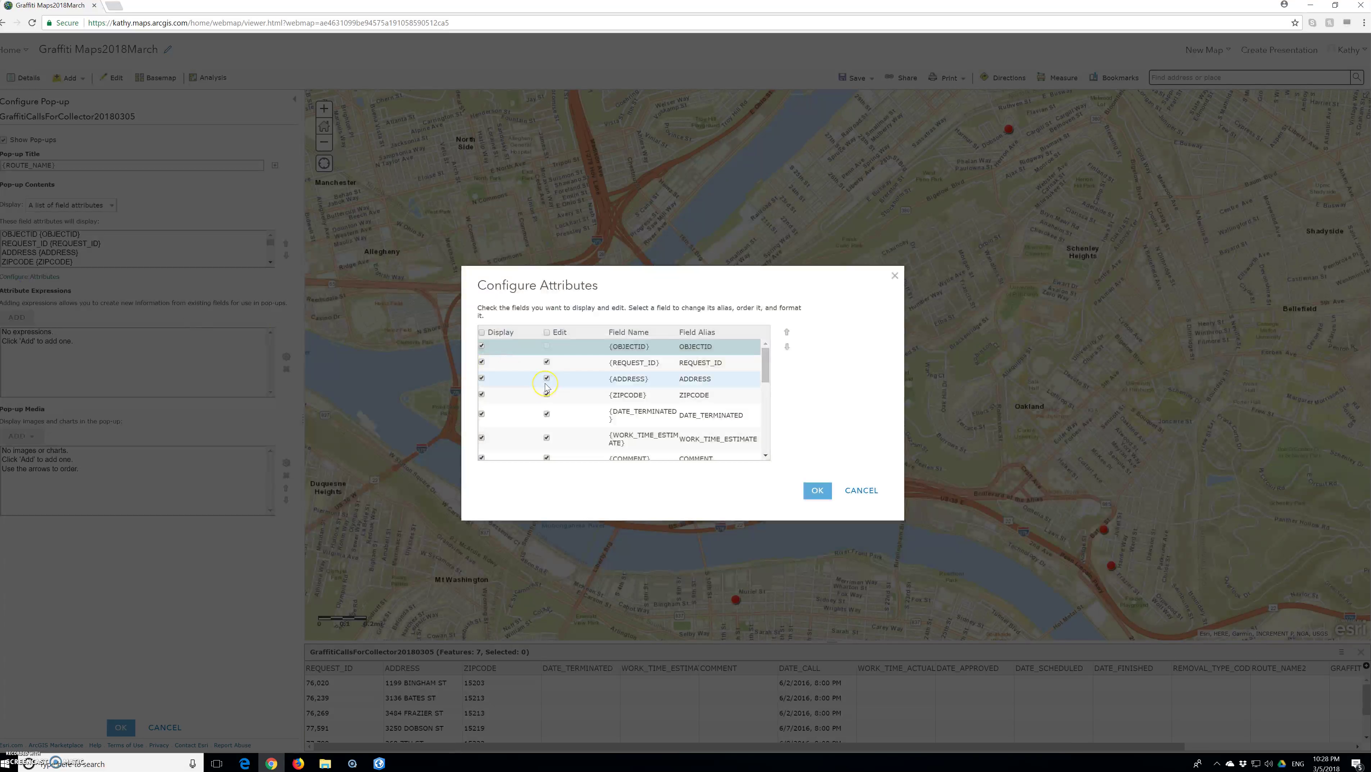
click(481, 334)
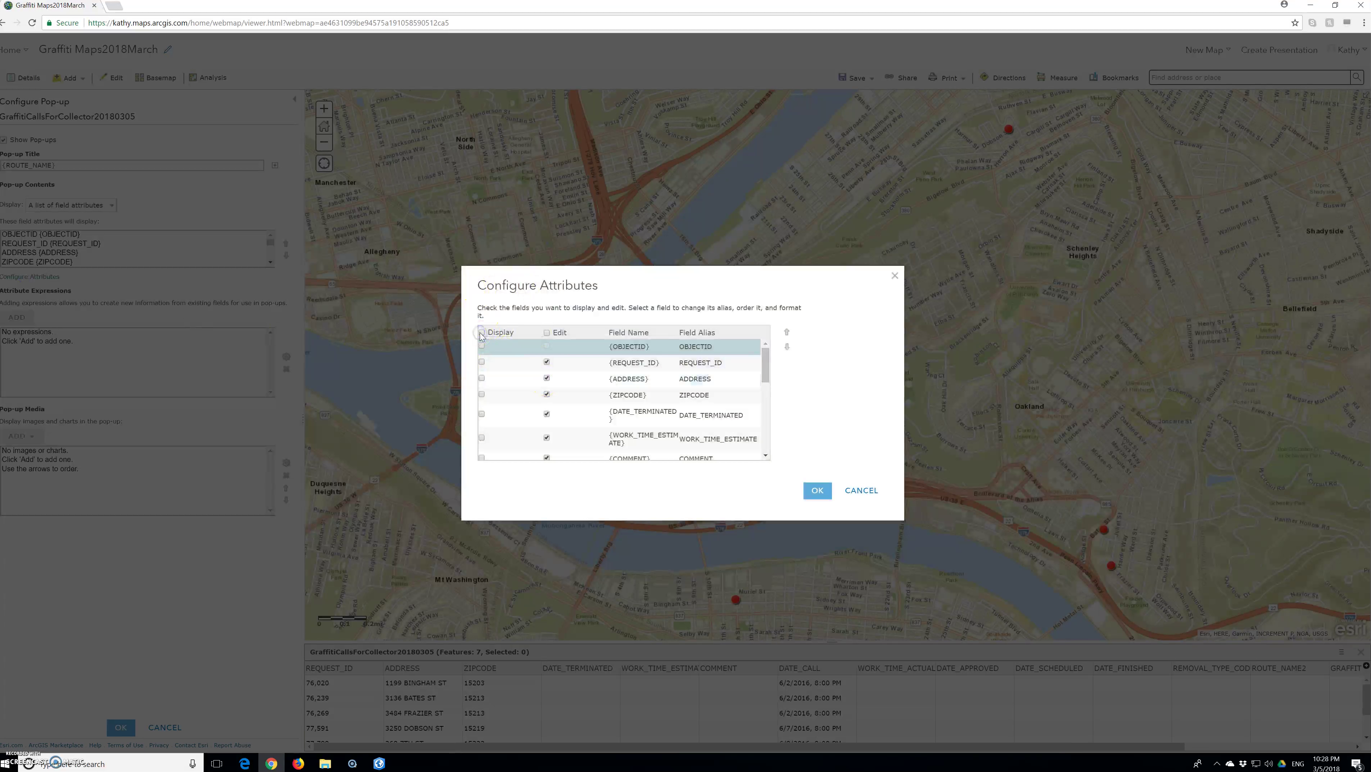
Turn on pop-up display for the ADDRESS, ZIPCODE and DATE_CALL fields.
click(482, 378)
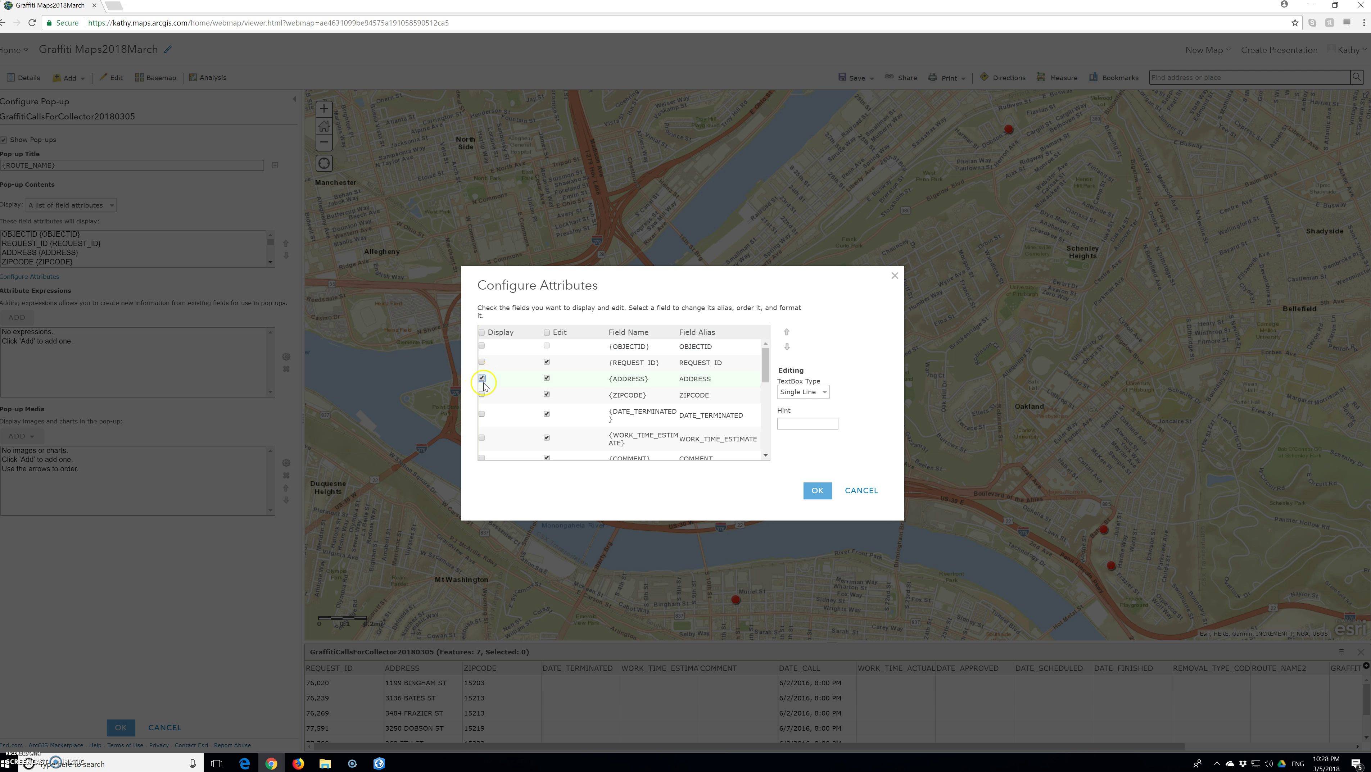
click(482, 395)
click(482, 395)
scroll(482, 403, down, 1)
click(481, 419)
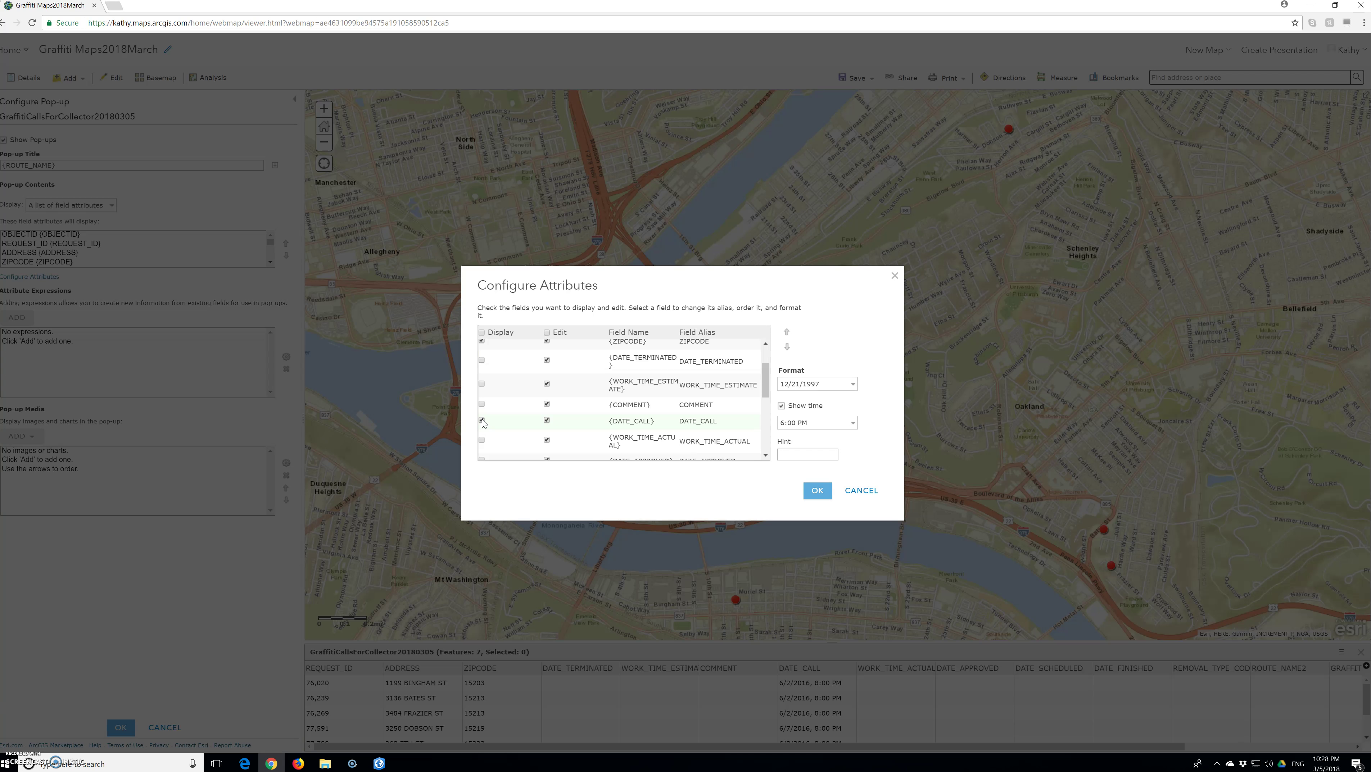
scroll(482, 422, up, 2)
scroll(483, 422, down, 2)
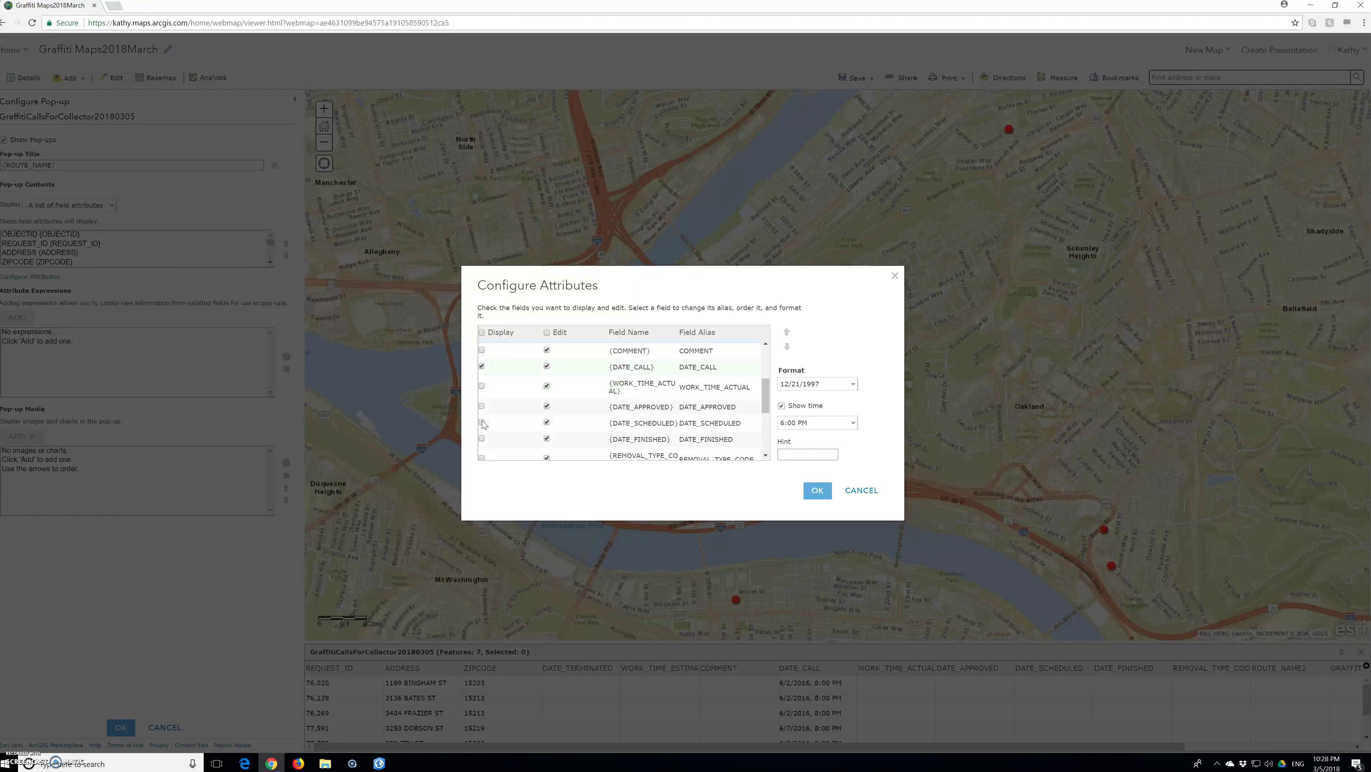
Turn on pop-up display for DATE_APPROVED, GRAFFITI_TYPE_CODE, REMOVAL_TYPE_CODE and ARTIST.
click(481, 405)
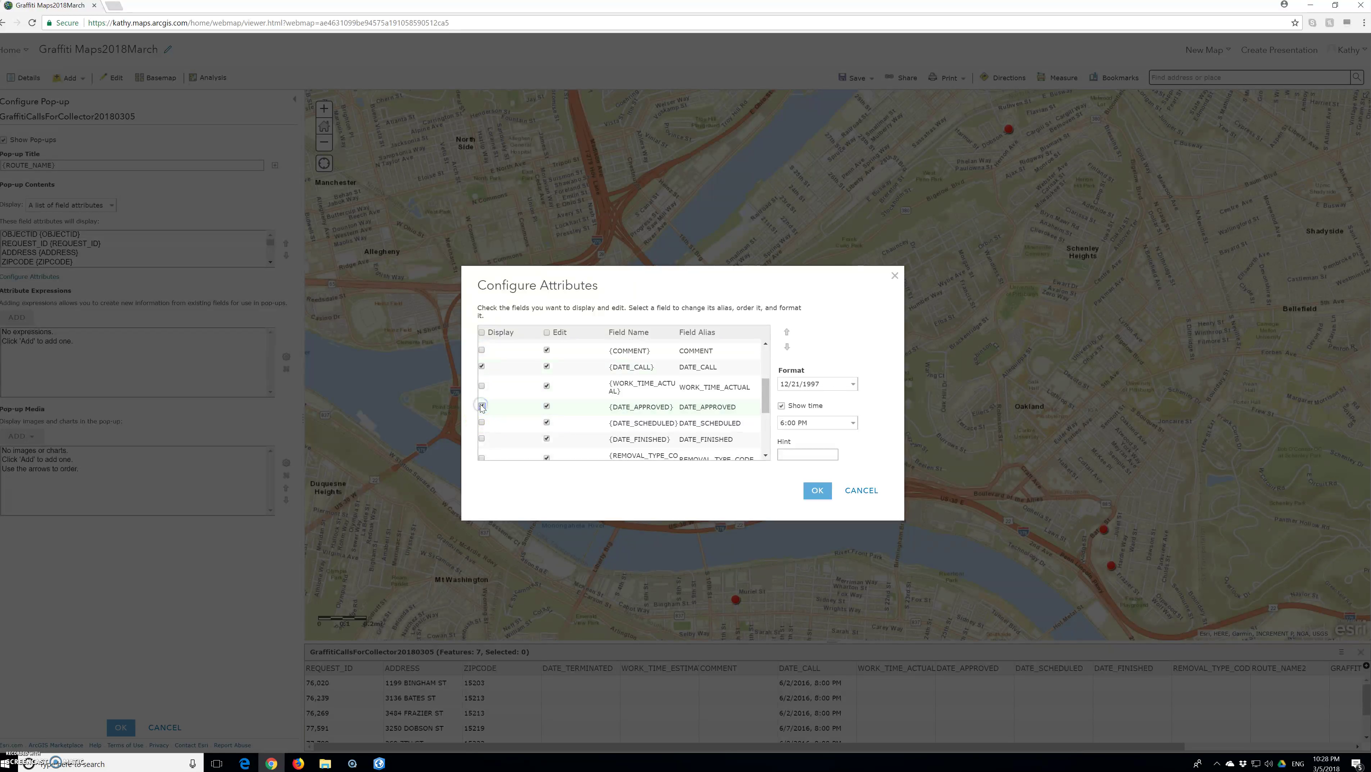
scroll(483, 409, down, 1)
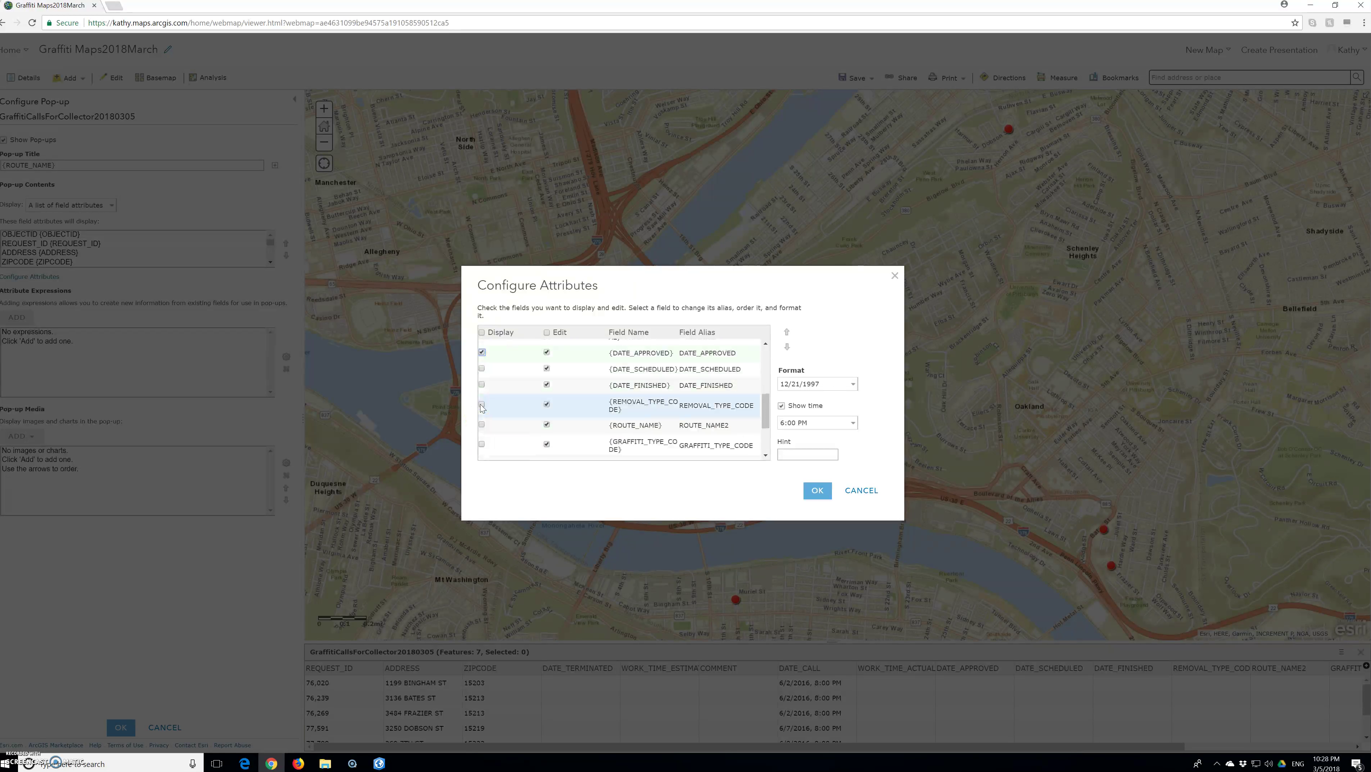
click(482, 445)
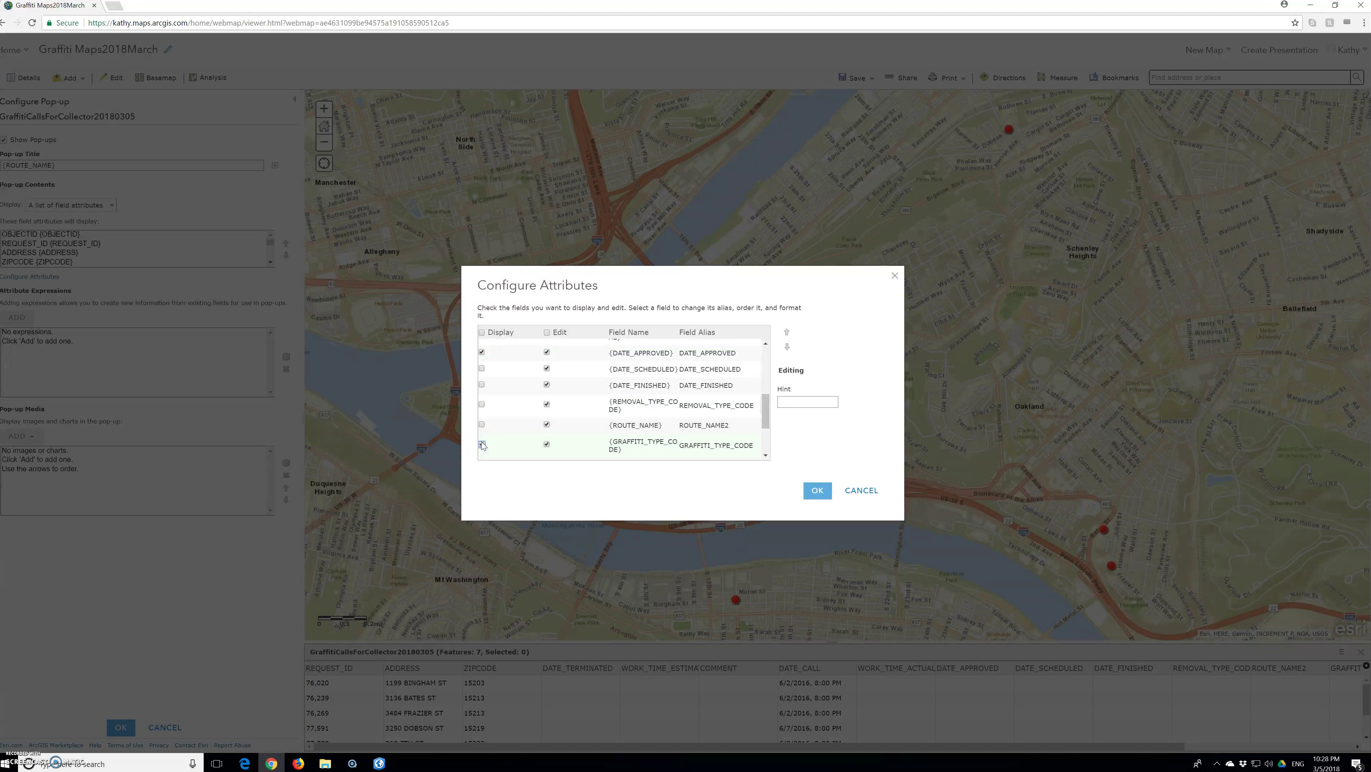
click(481, 405)
scroll(483, 411, down, 3)
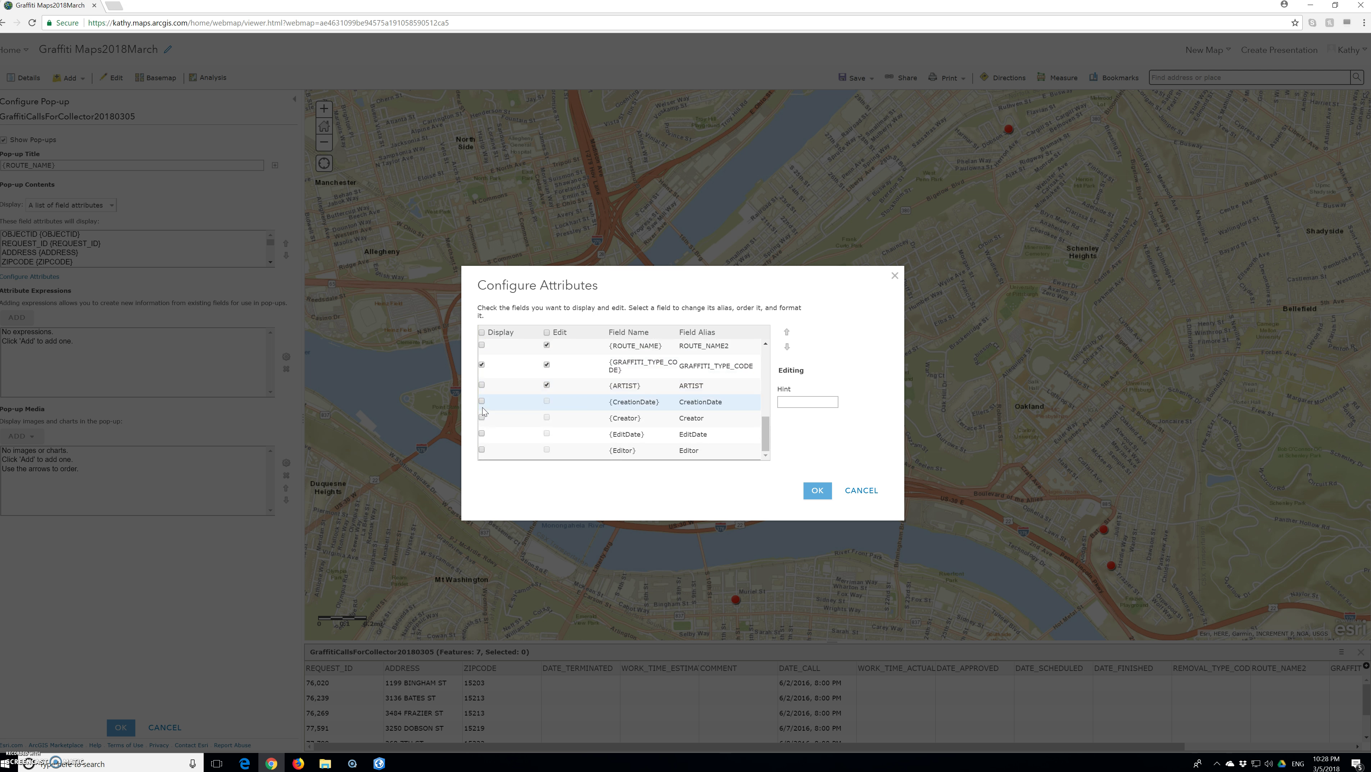
click(482, 386)
scroll(482, 387, up, 5)
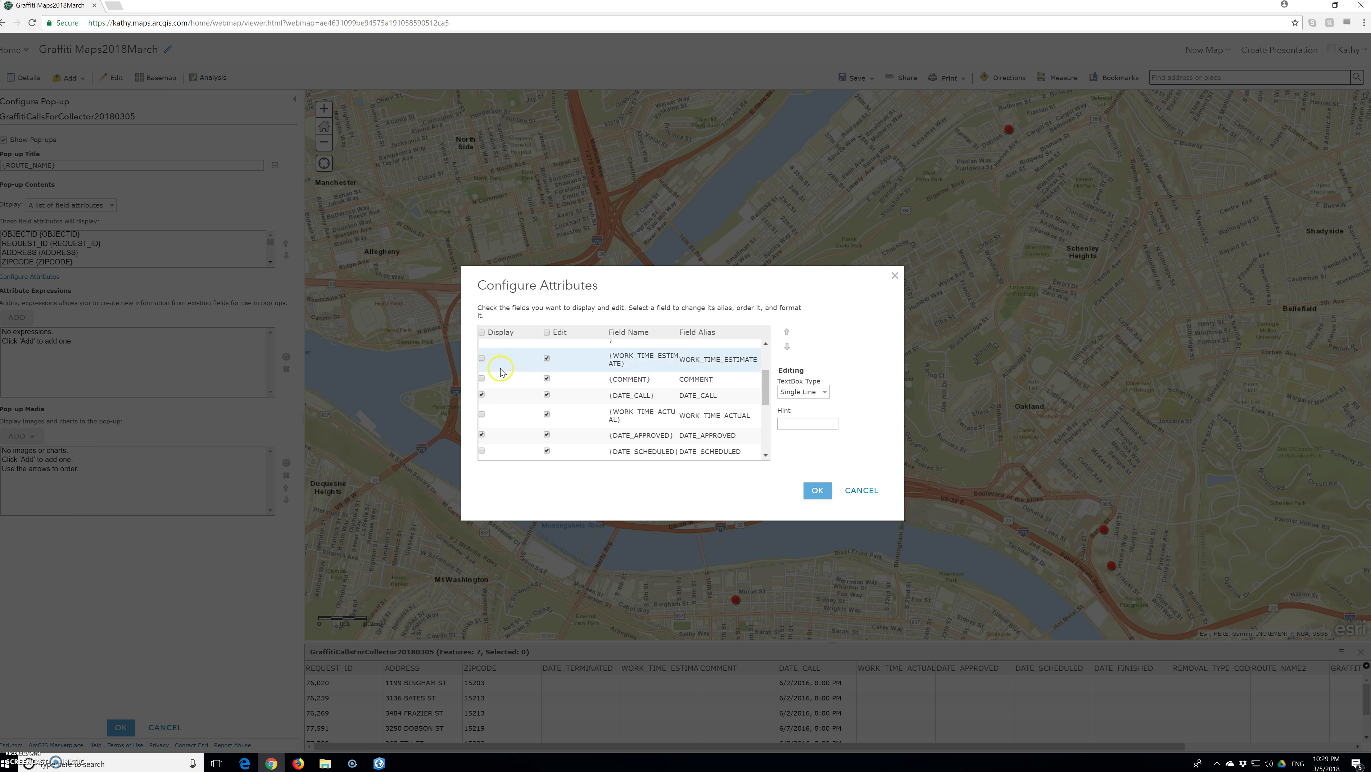
Turn on pop-up display for WORK_TIME_ESTIMATE, DATE_TERMINATED and COMMENT.
click(482, 358)
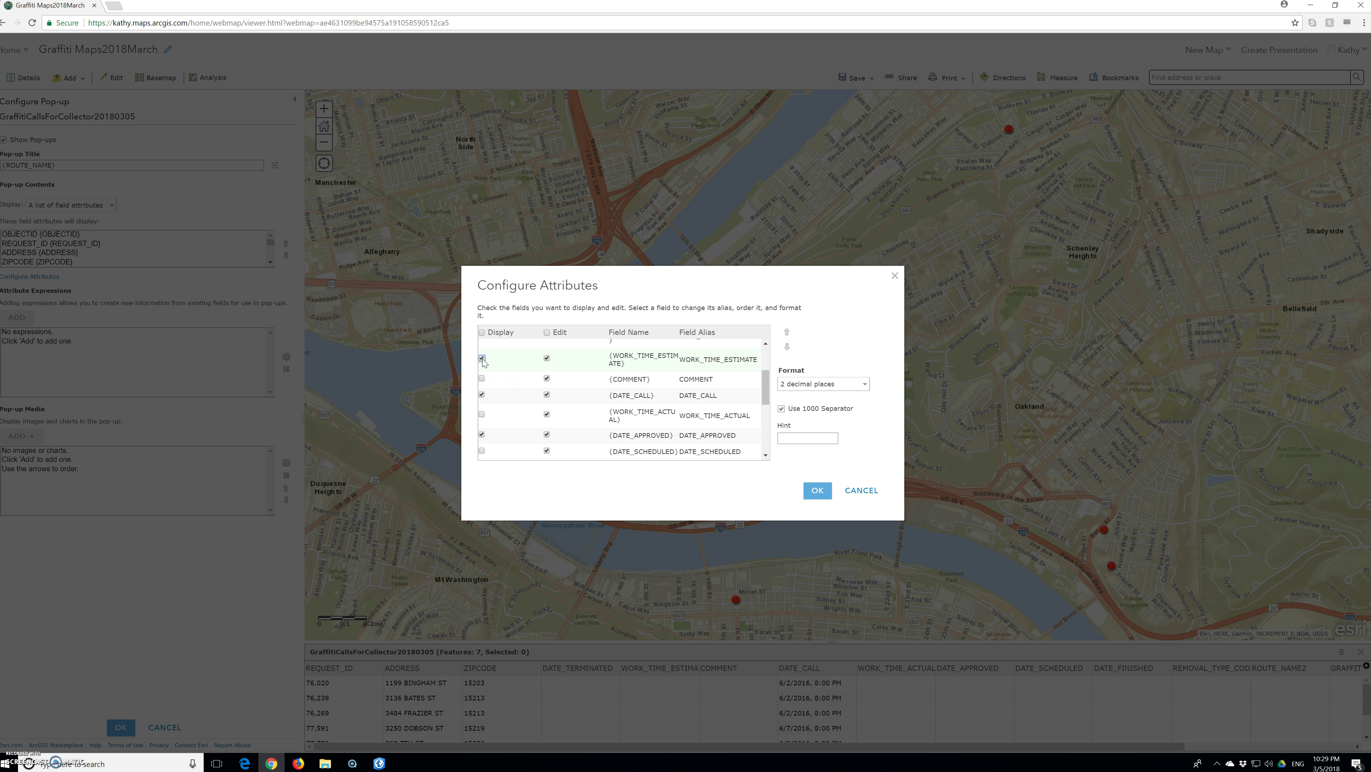
scroll(483, 395, up, 1)
click(483, 398)
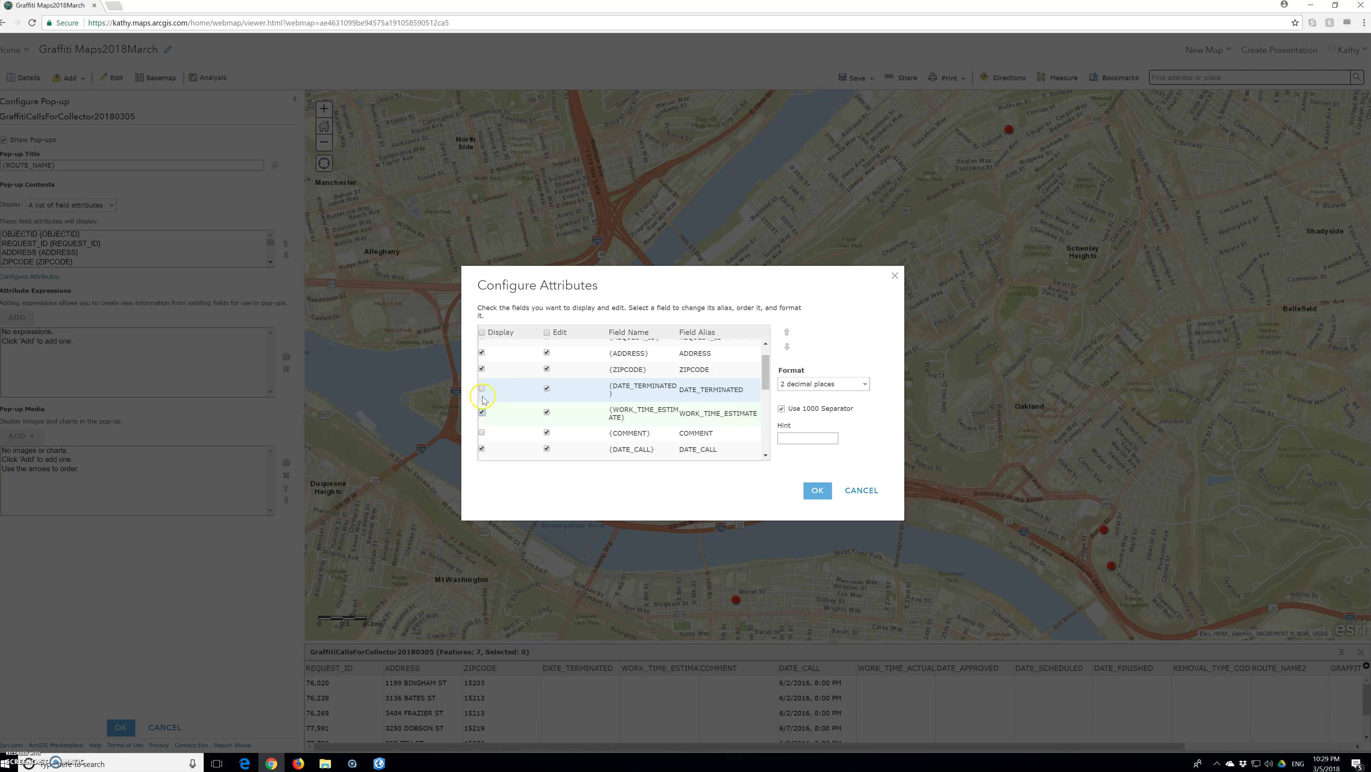
click(482, 389)
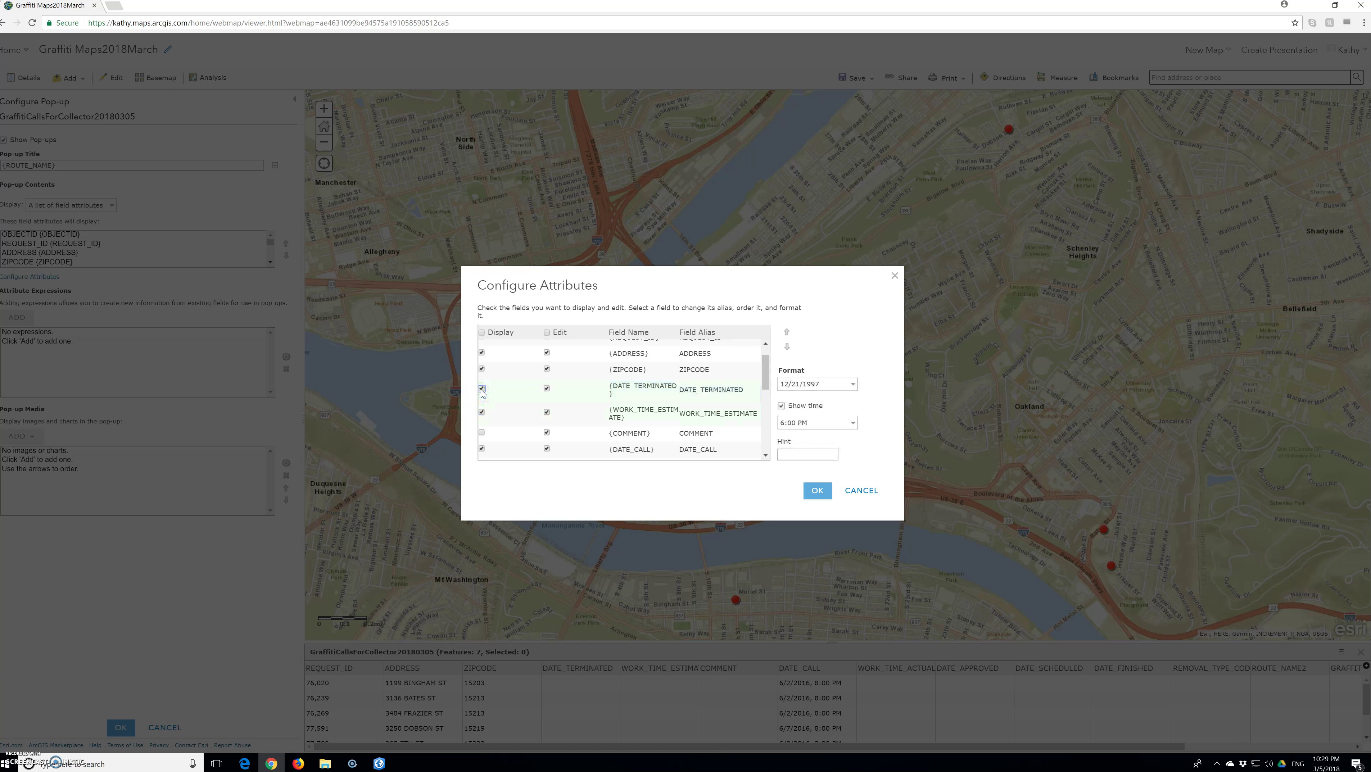
scroll(523, 416, down, 2)
scroll(523, 416, up, 1)
click(482, 380)
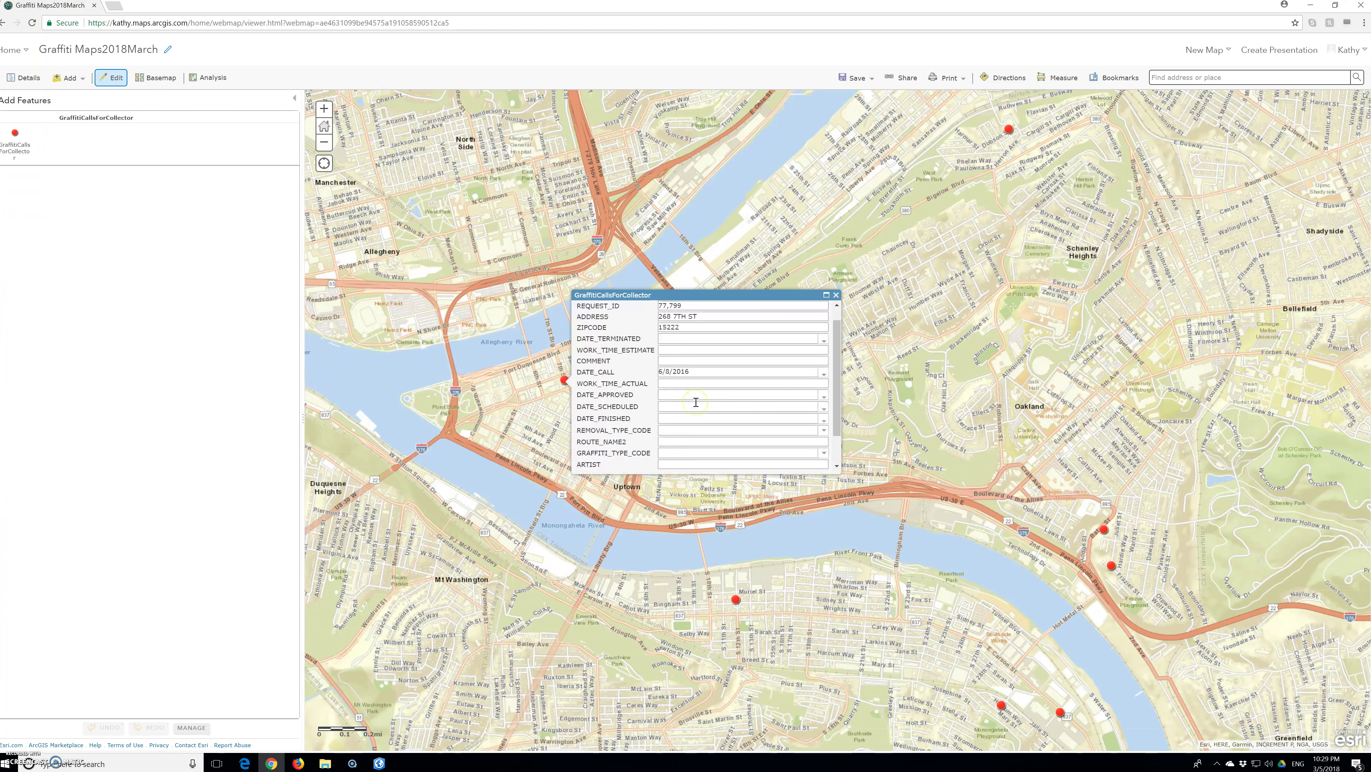
Review the attribute fields in the edit form of the downtown Pittsburgh graffiti call, and close the form.
scroll(696, 402, up, 2)
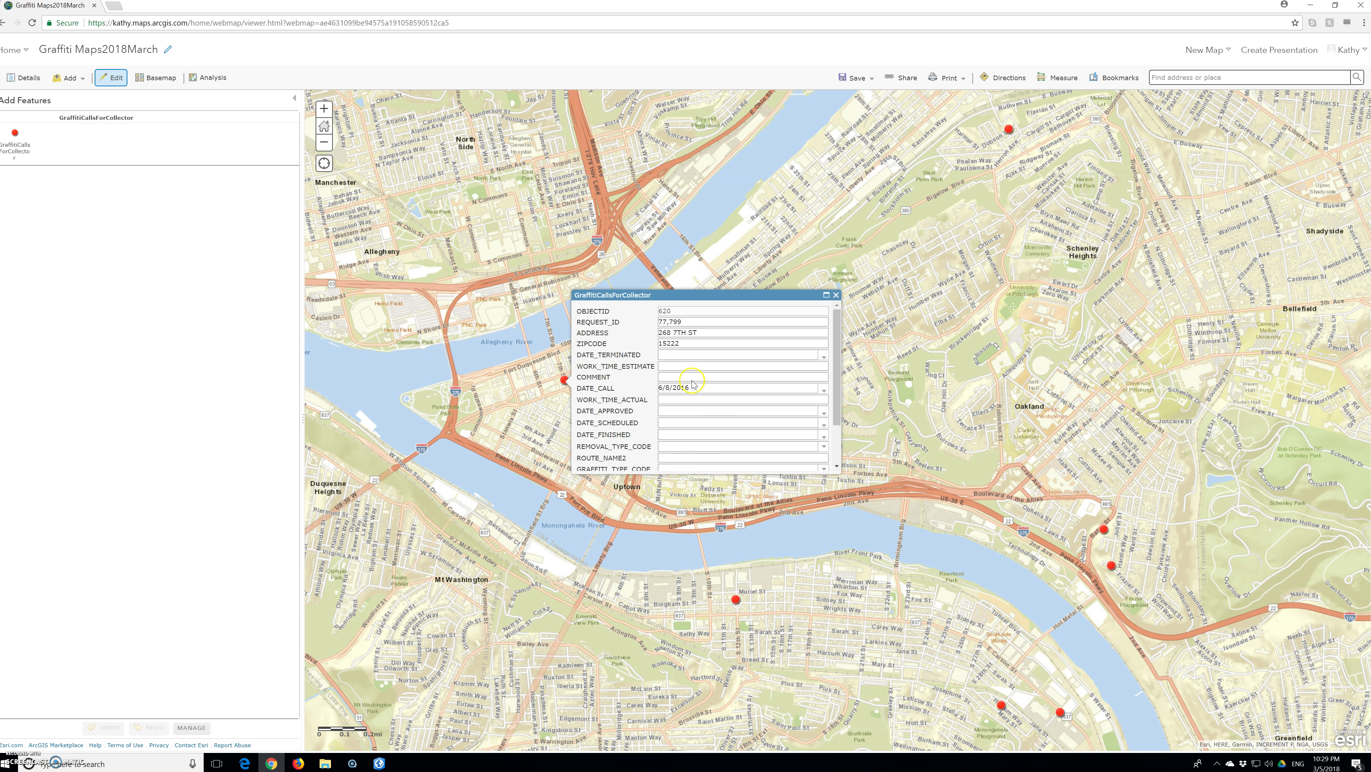
scroll(645, 370, down, 2)
scroll(645, 370, up, 2)
click(836, 295)
Open the attribute configuration of the GraffitiCallsForCollector20180305 layer's pop-up.
click(23, 78)
click(65, 157)
click(132, 340)
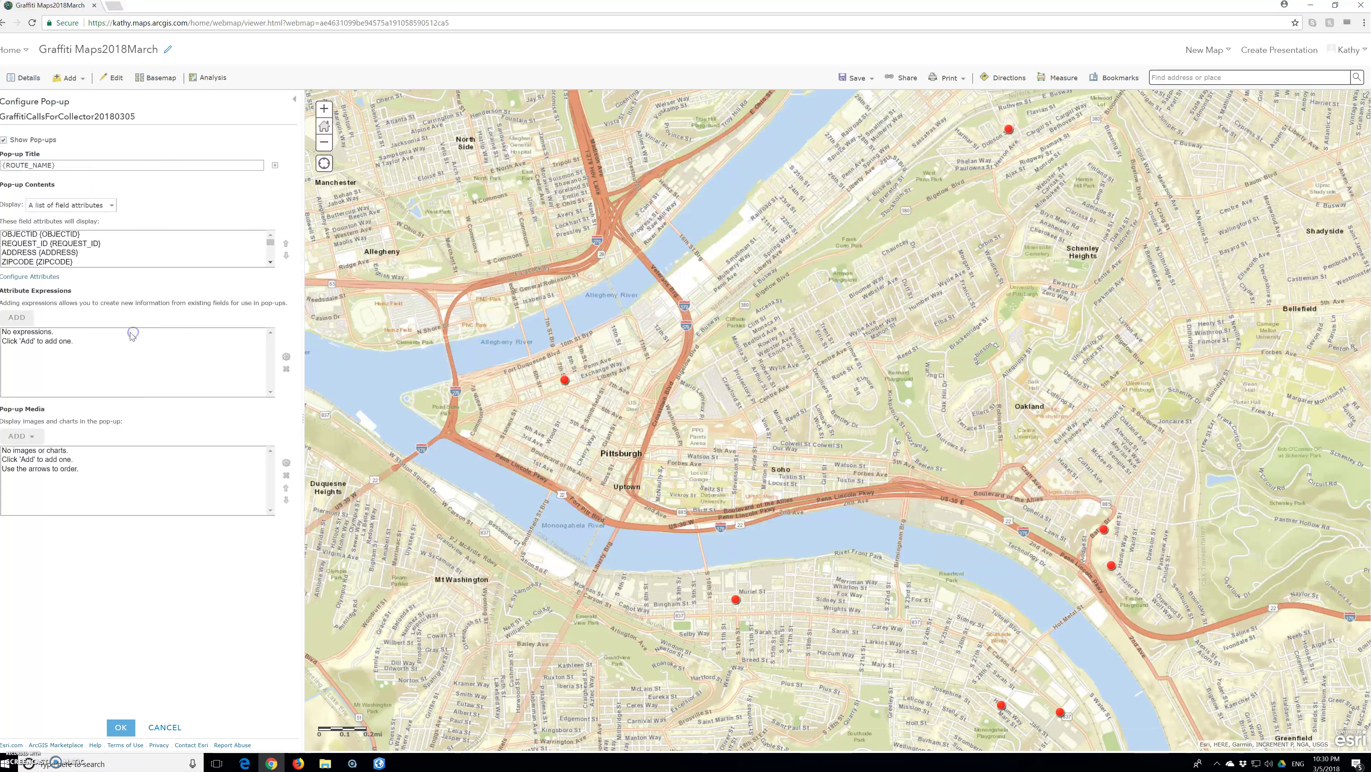
click(27, 262)
click(30, 276)
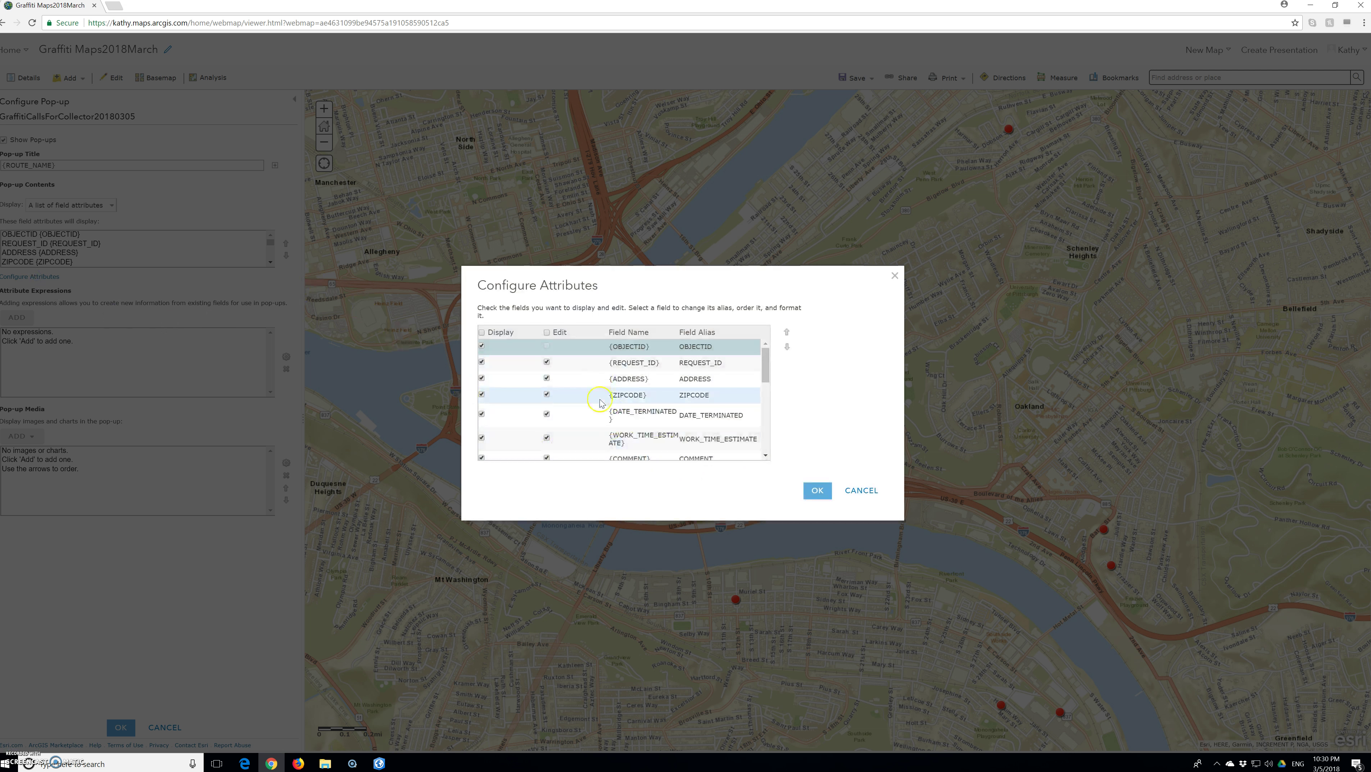
Move the DATE_APPROVED field up in the pop-up attribute order so it directly follows ZIPCODE.
scroll(522, 435, down, 1)
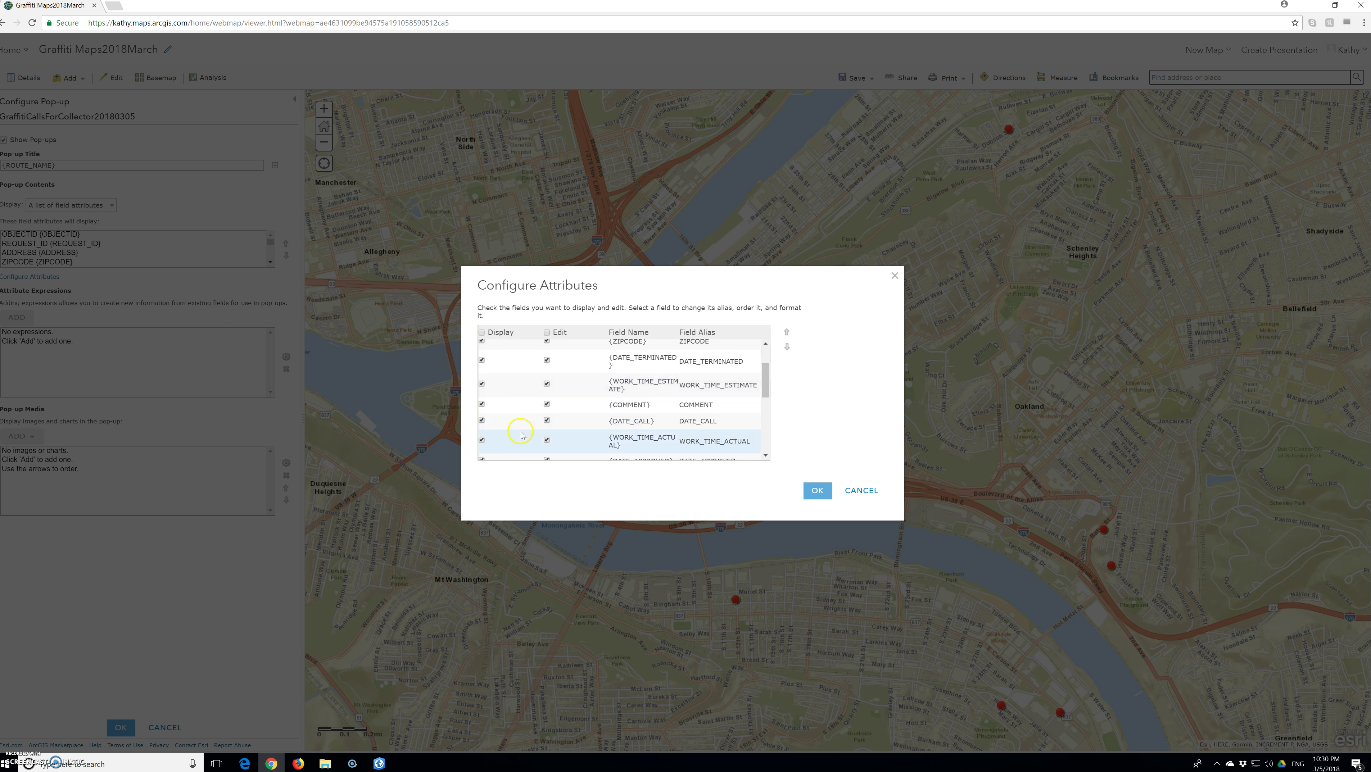
scroll(519, 427, down, 1)
click(507, 410)
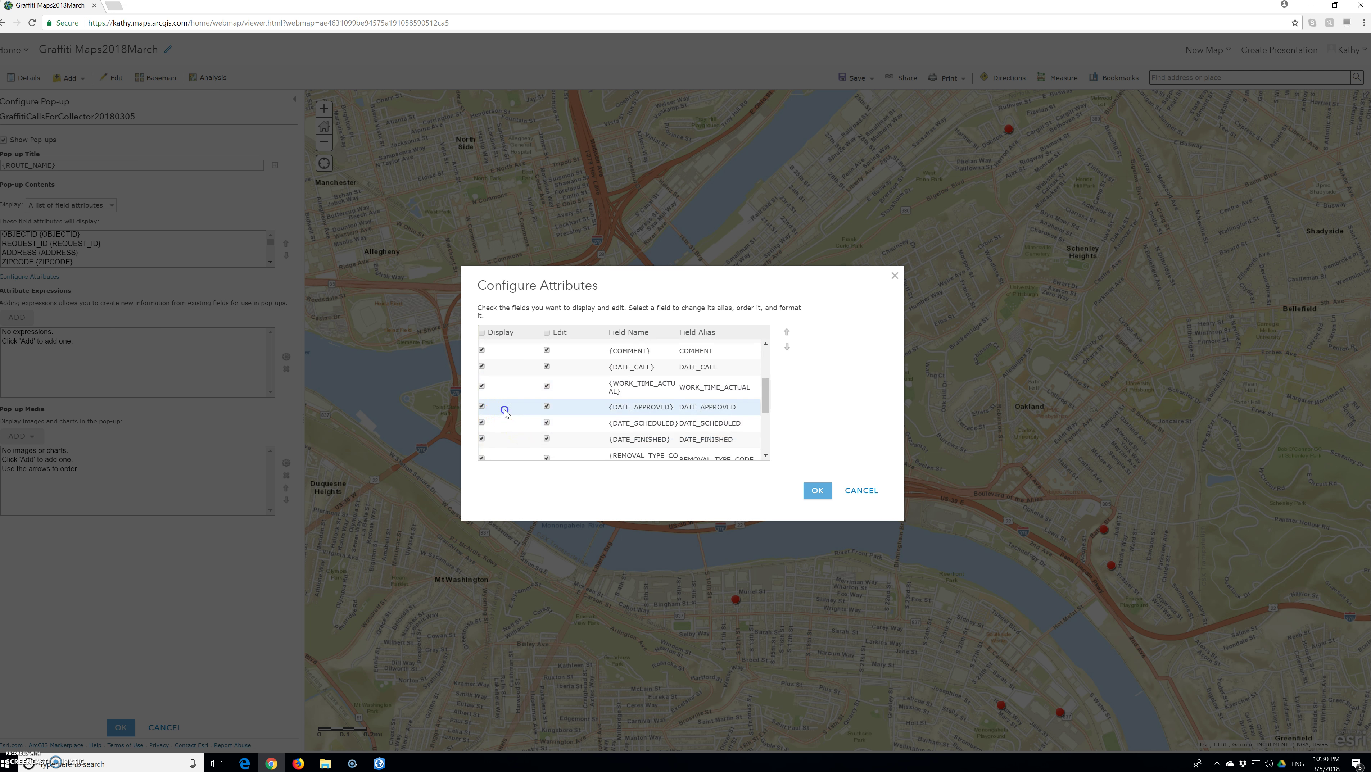
click(787, 333)
click(787, 333)
click(787, 333)
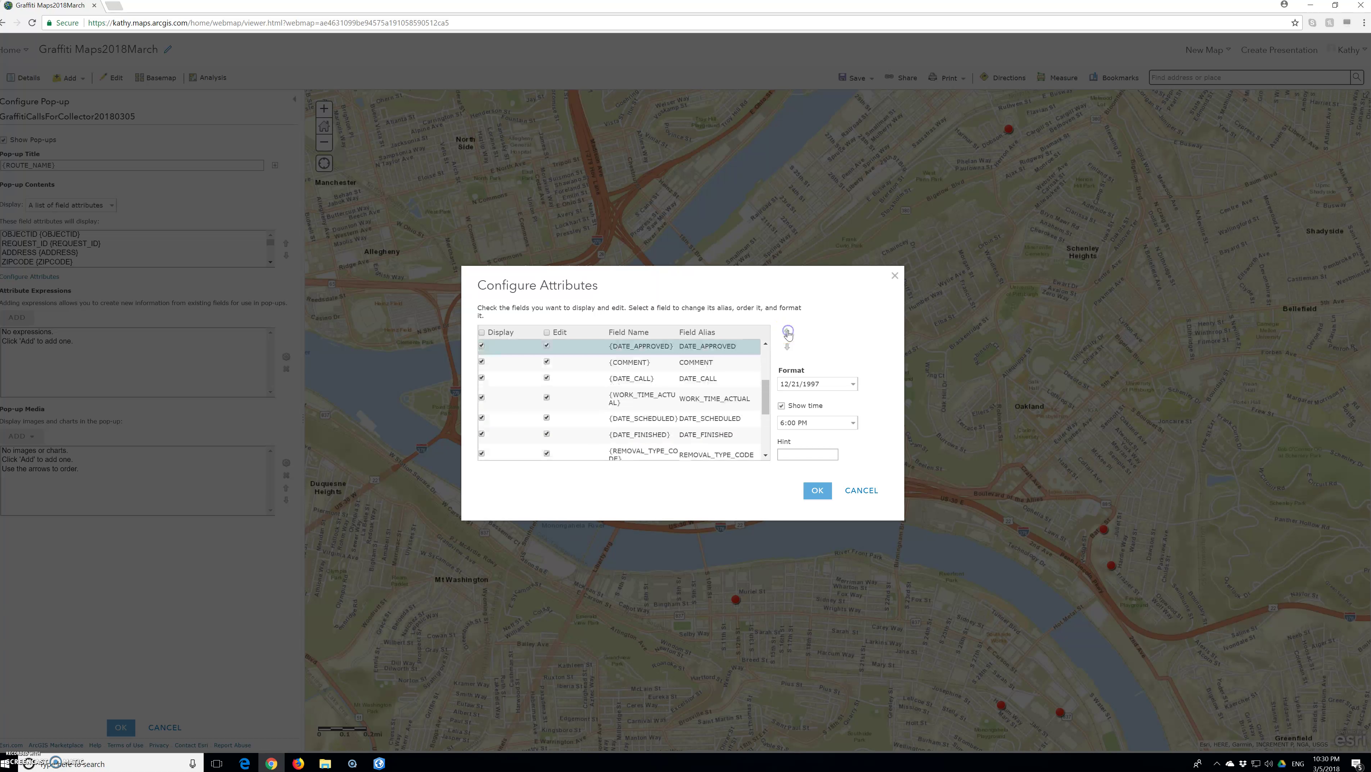
click(787, 334)
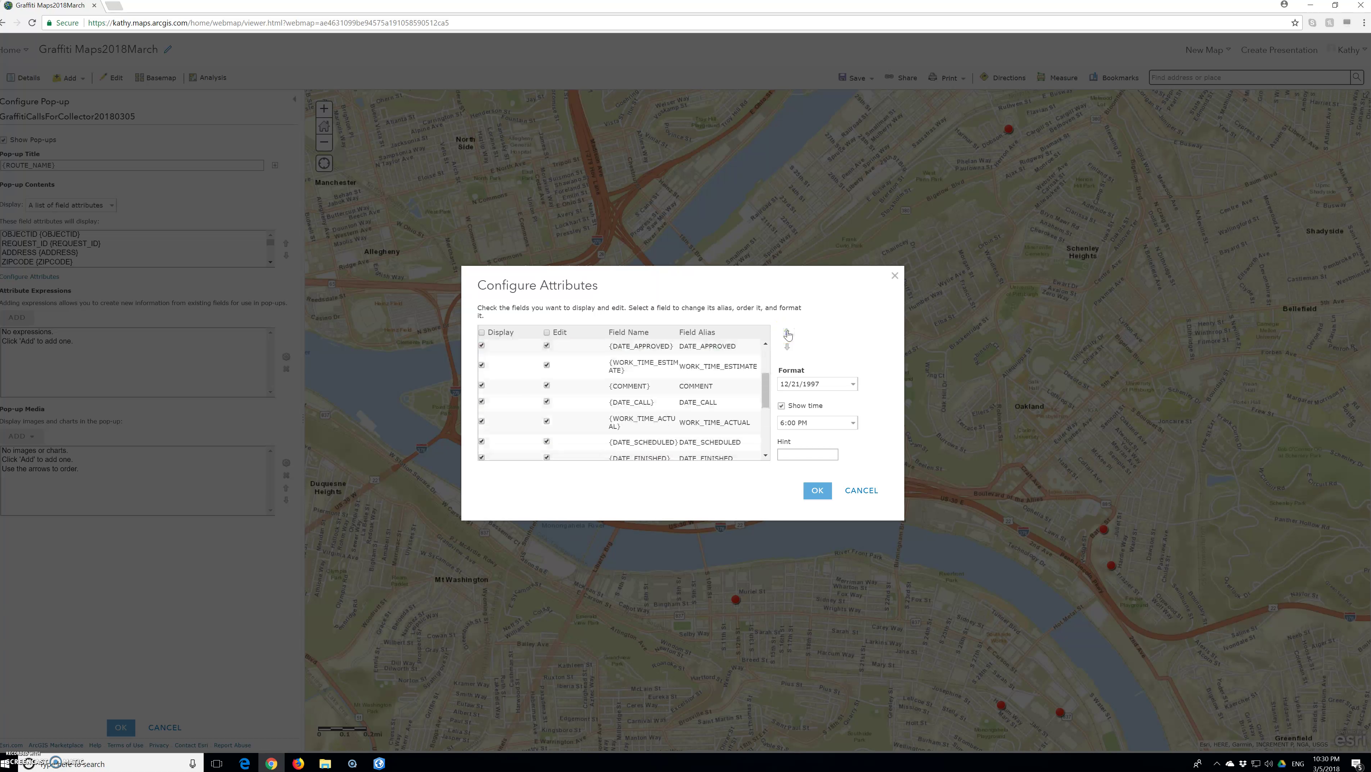
click(787, 333)
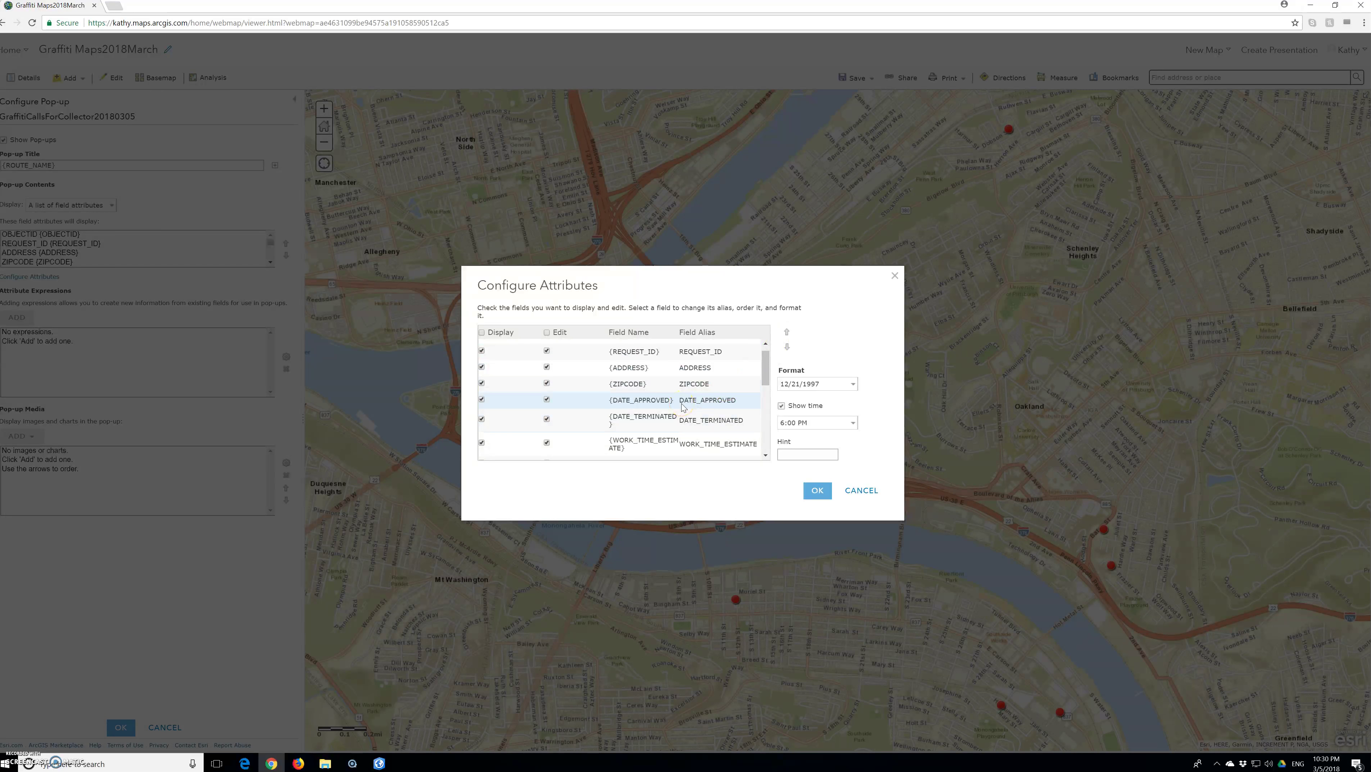
Move the DATE_CALL field up in the pop-up attribute order to sit between ZIPCODE and DATE_APPROVED.
scroll(683, 406, down, 1)
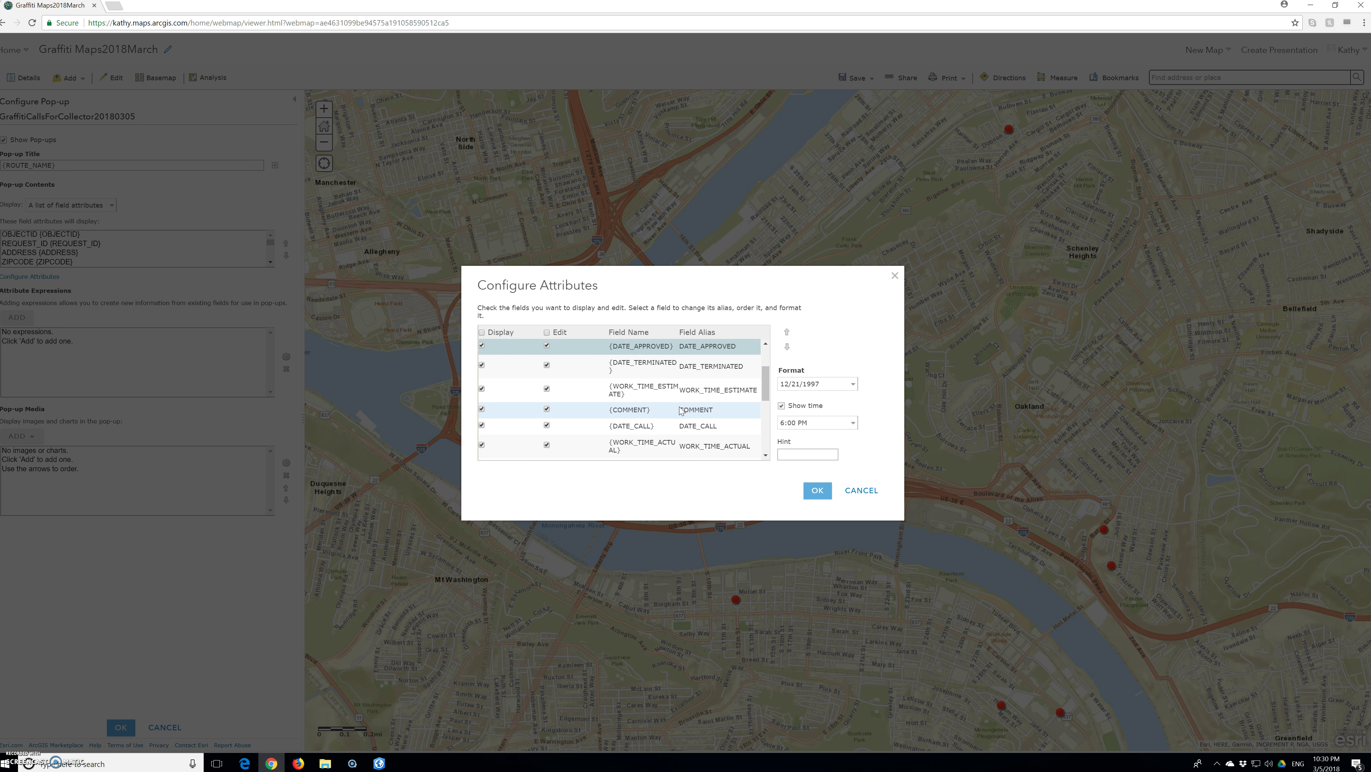
click(677, 407)
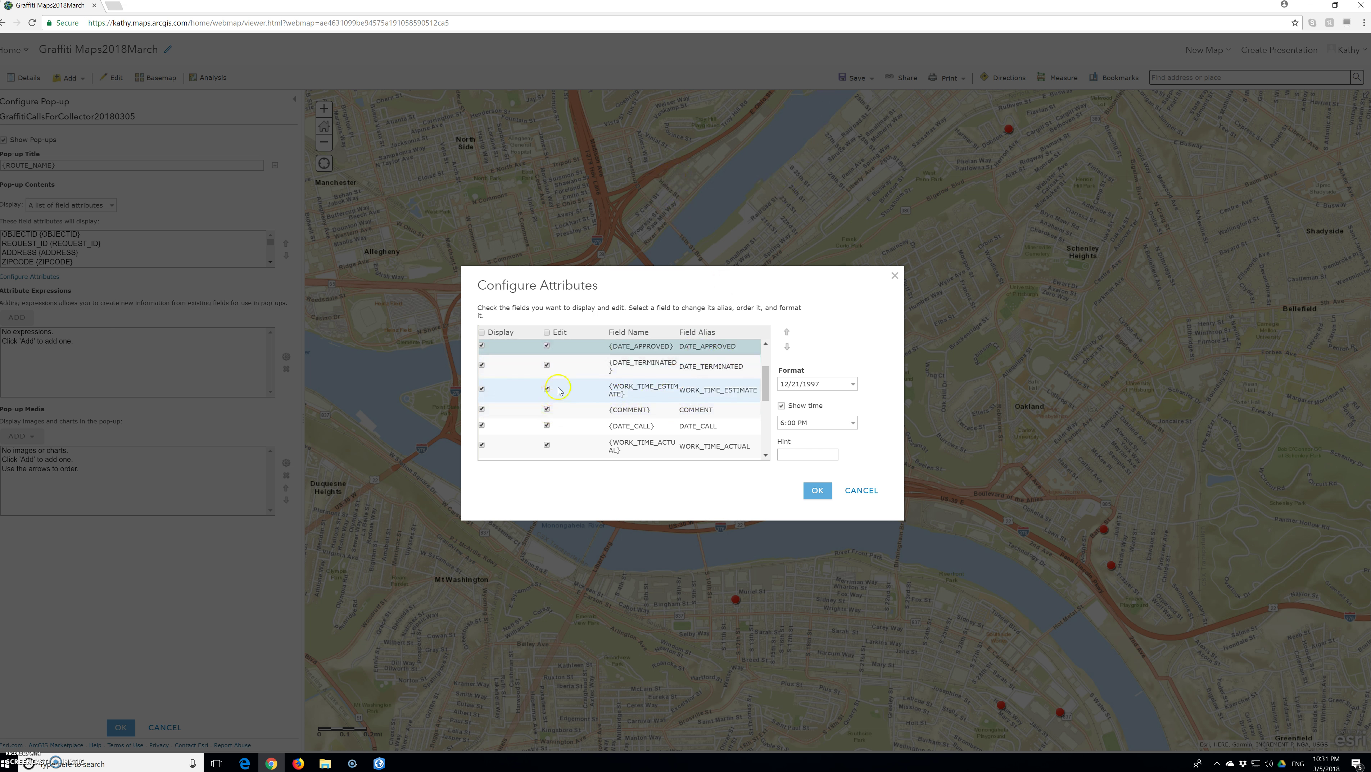
click(625, 428)
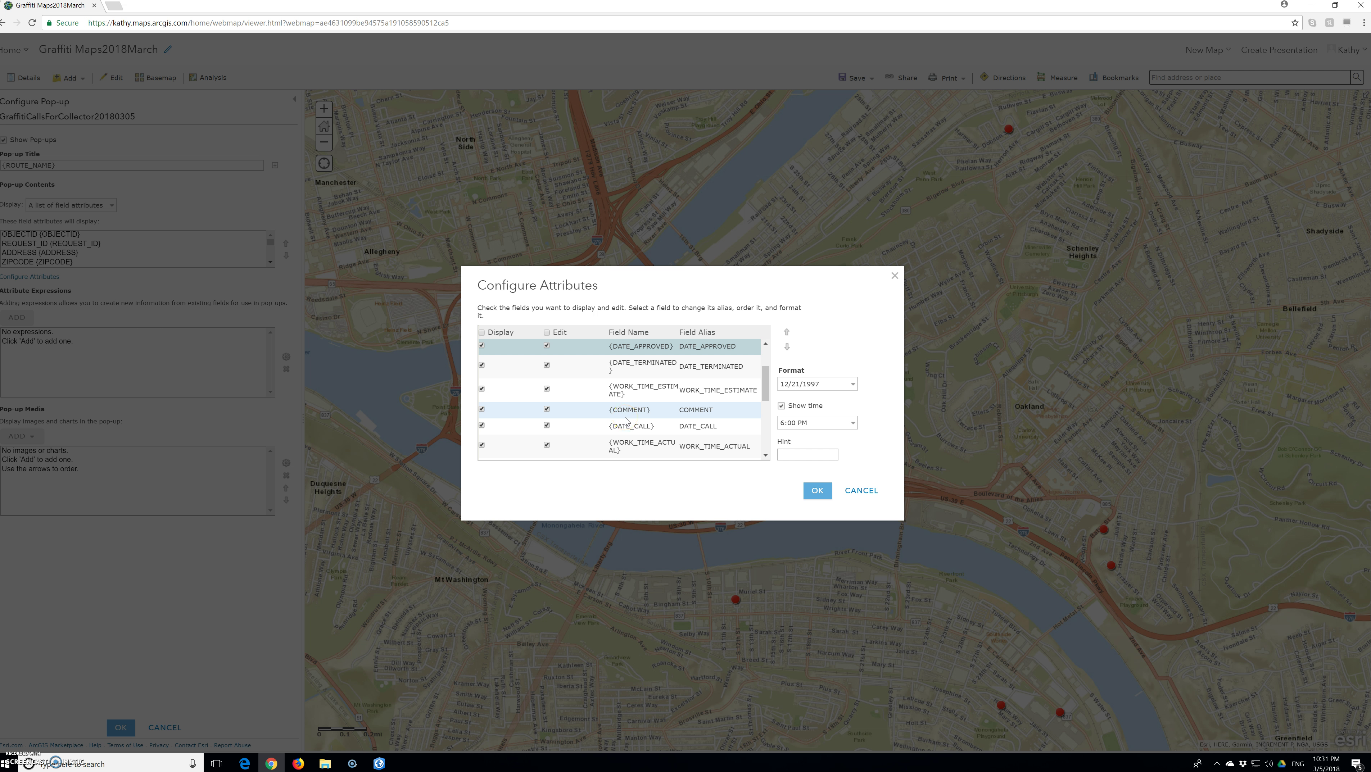
click(787, 332)
click(787, 332)
click(787, 333)
click(787, 332)
click(786, 332)
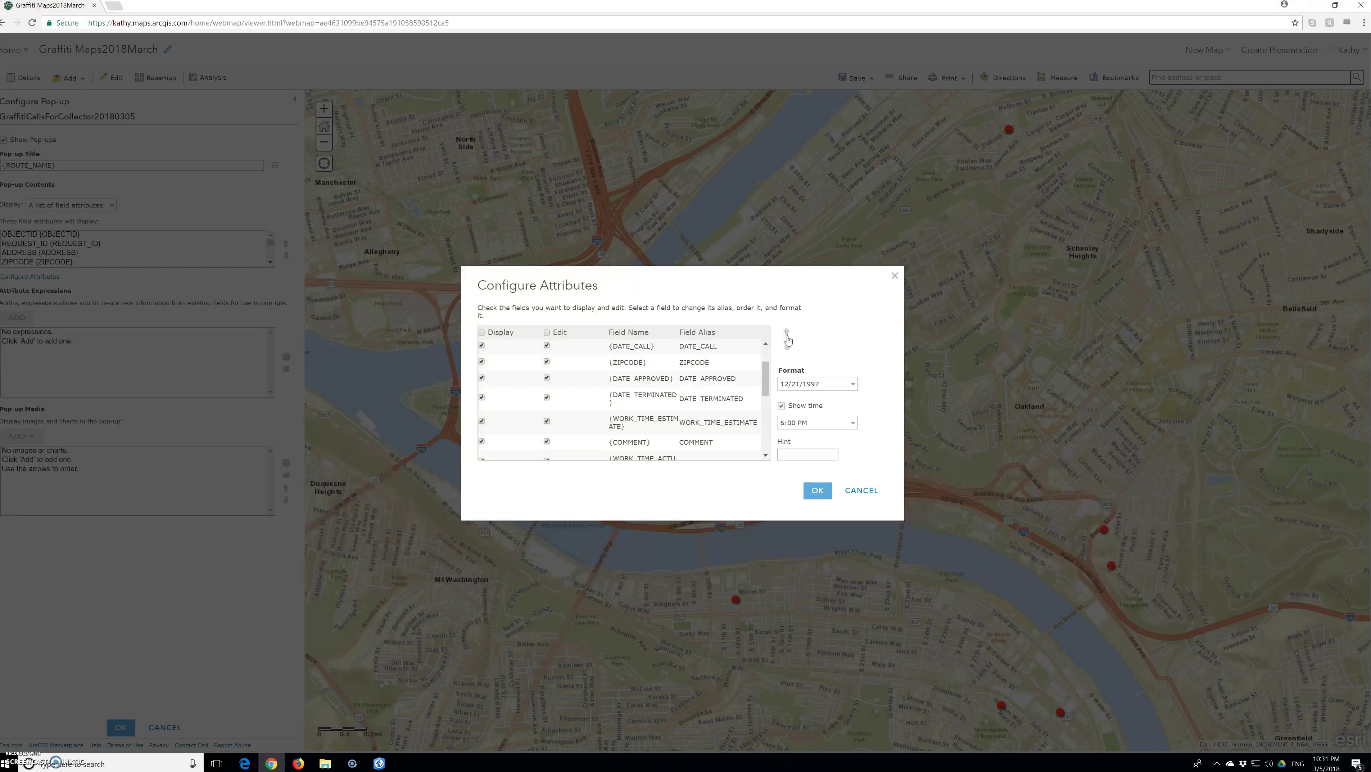
click(787, 350)
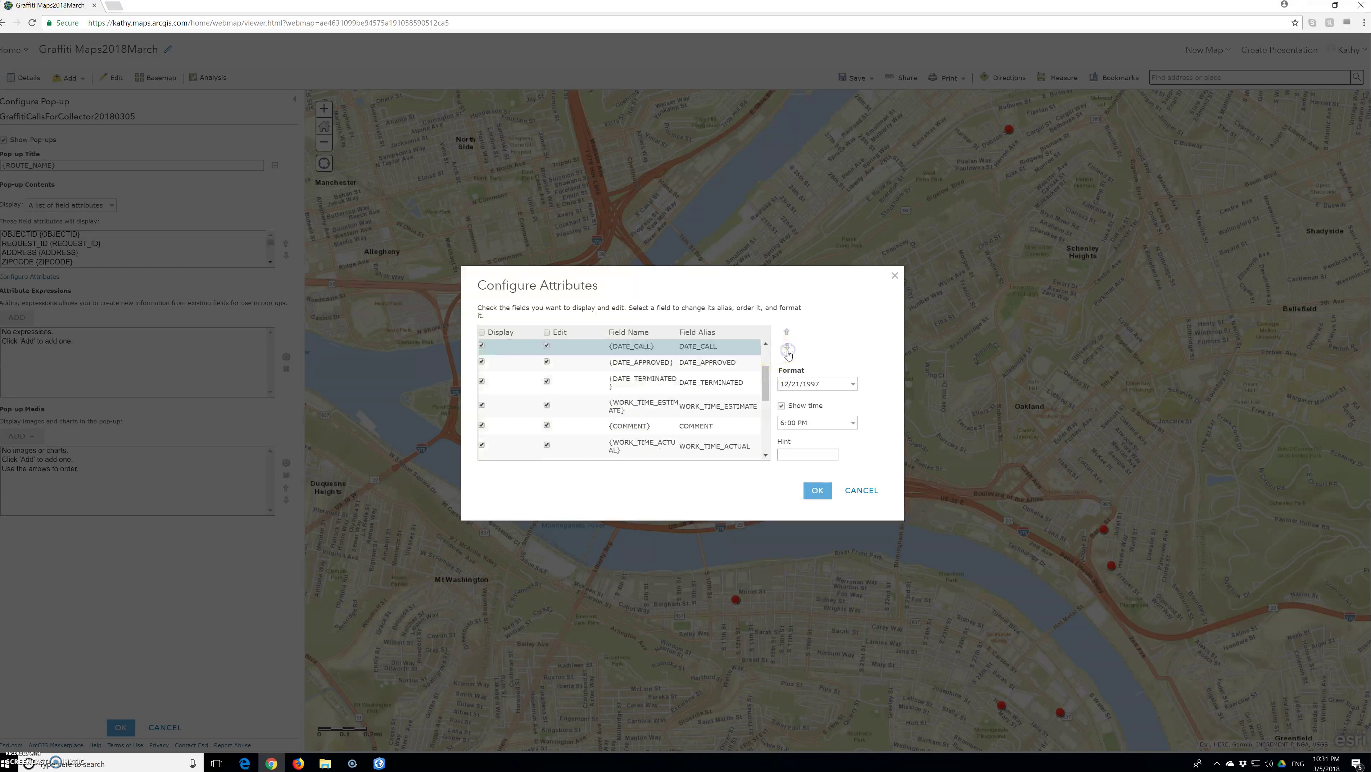